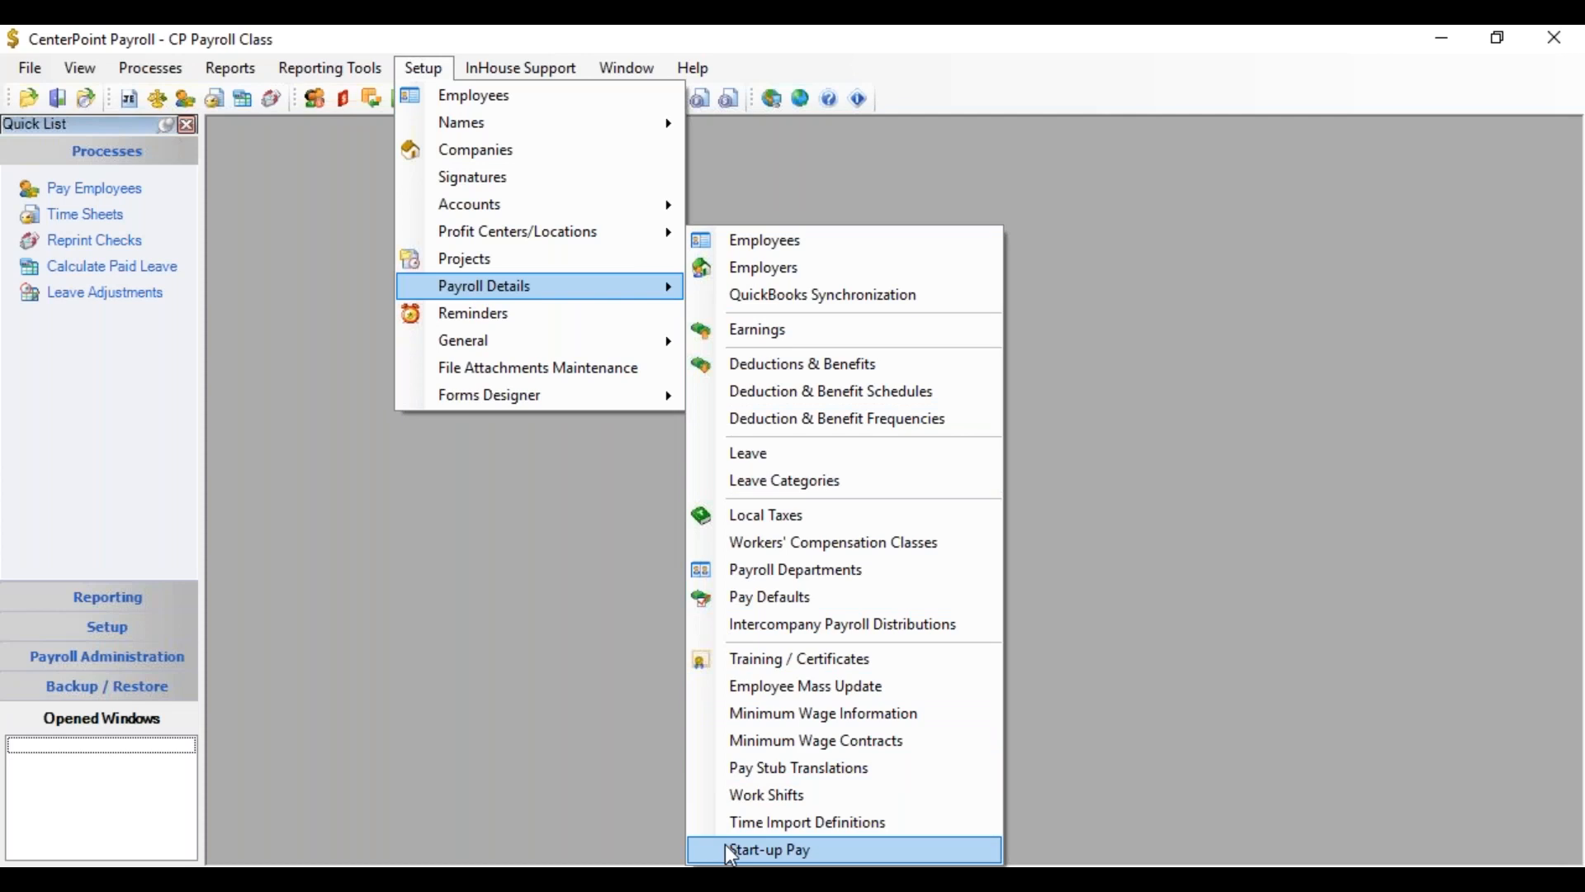
Open Start-up Pay and begin a new pay run for the company Alpine Sports
{"action": "left_click", "coordinate": [734, 851]}
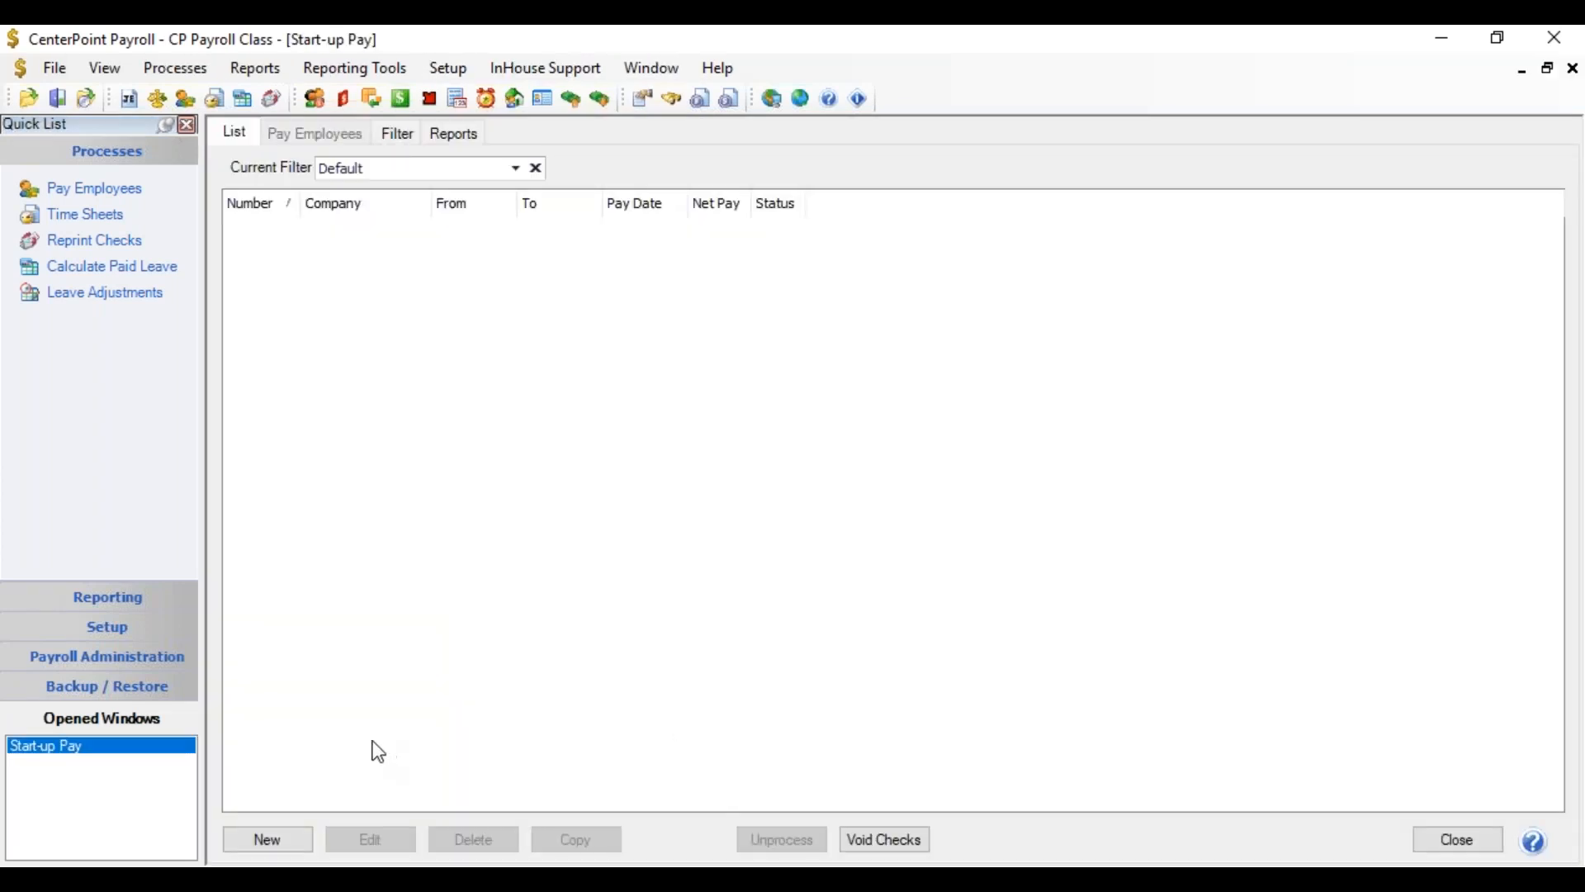
{"action": "left_click", "coordinate": [258, 840]}
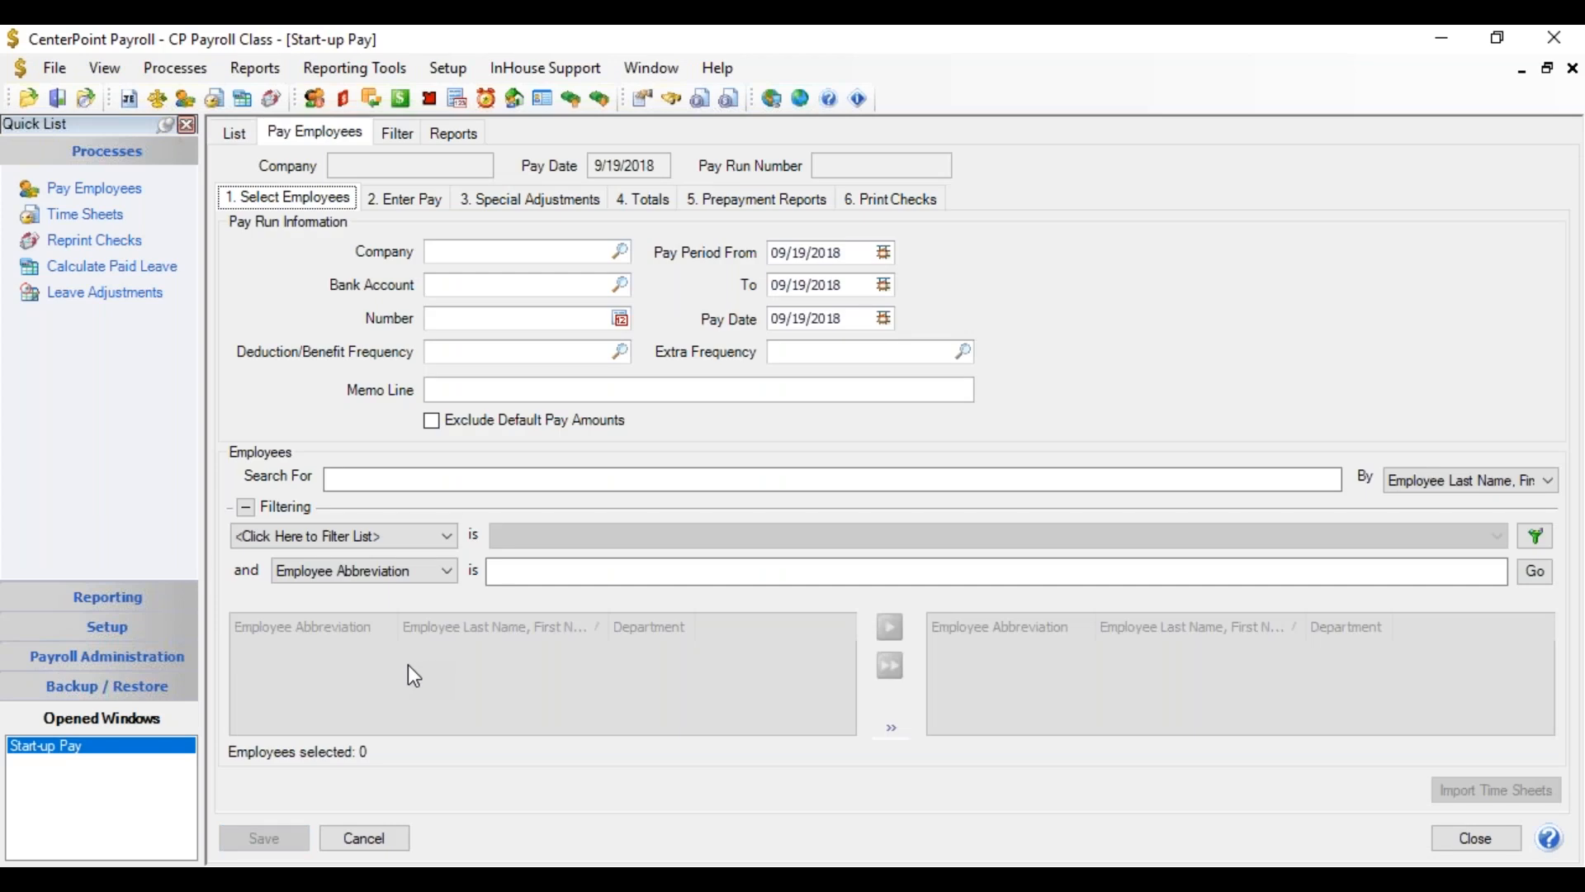
{"action": "left_click", "coordinate": [619, 246]}
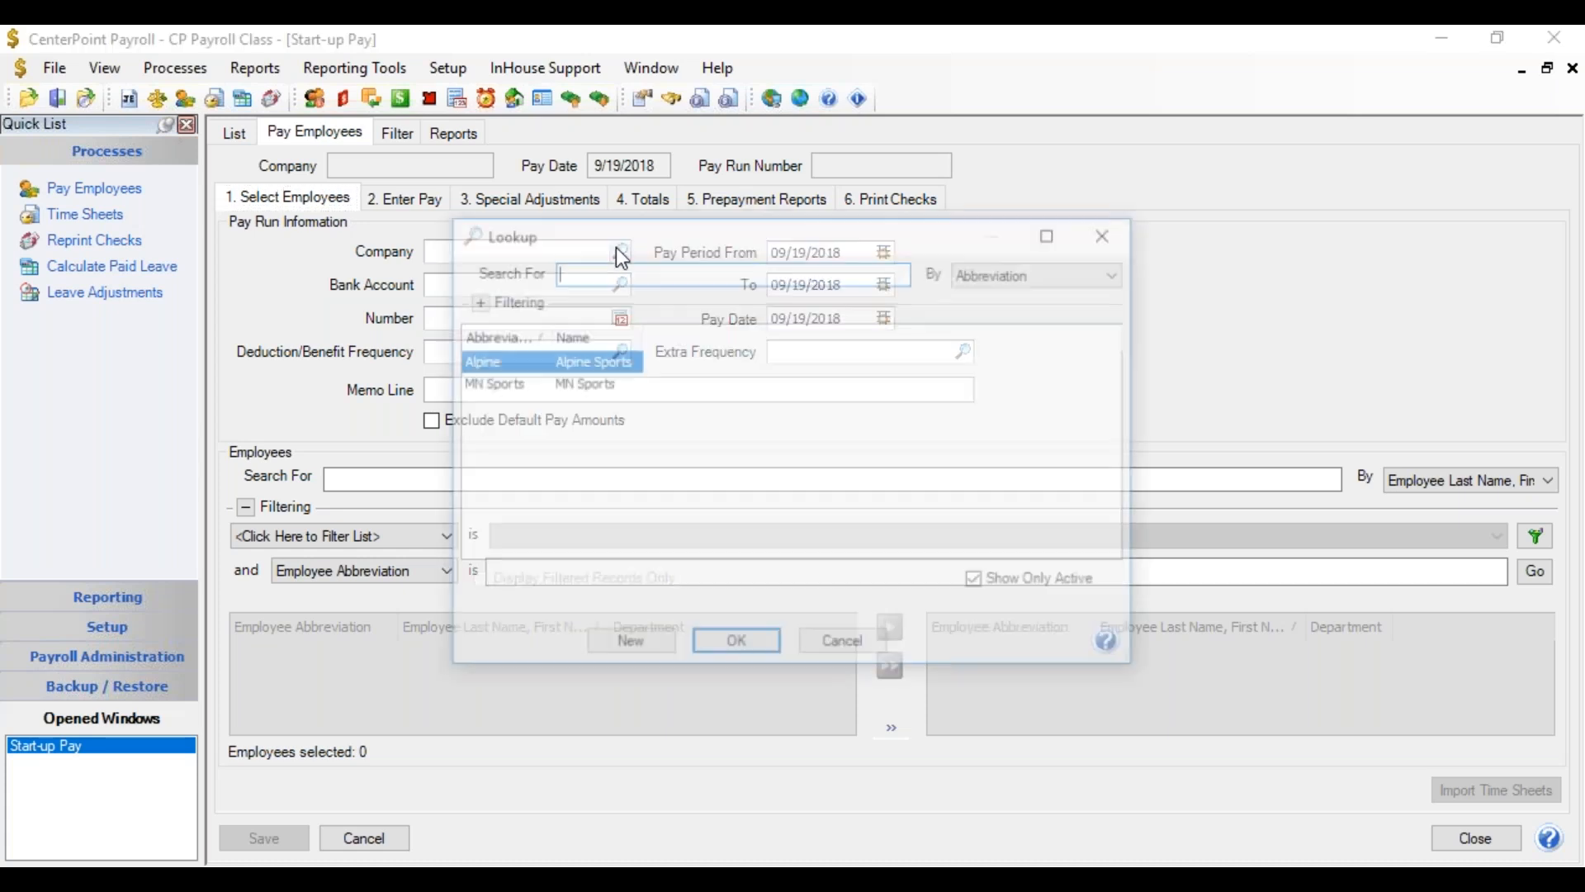
{"action": "double_click", "coordinate": [553, 361]}
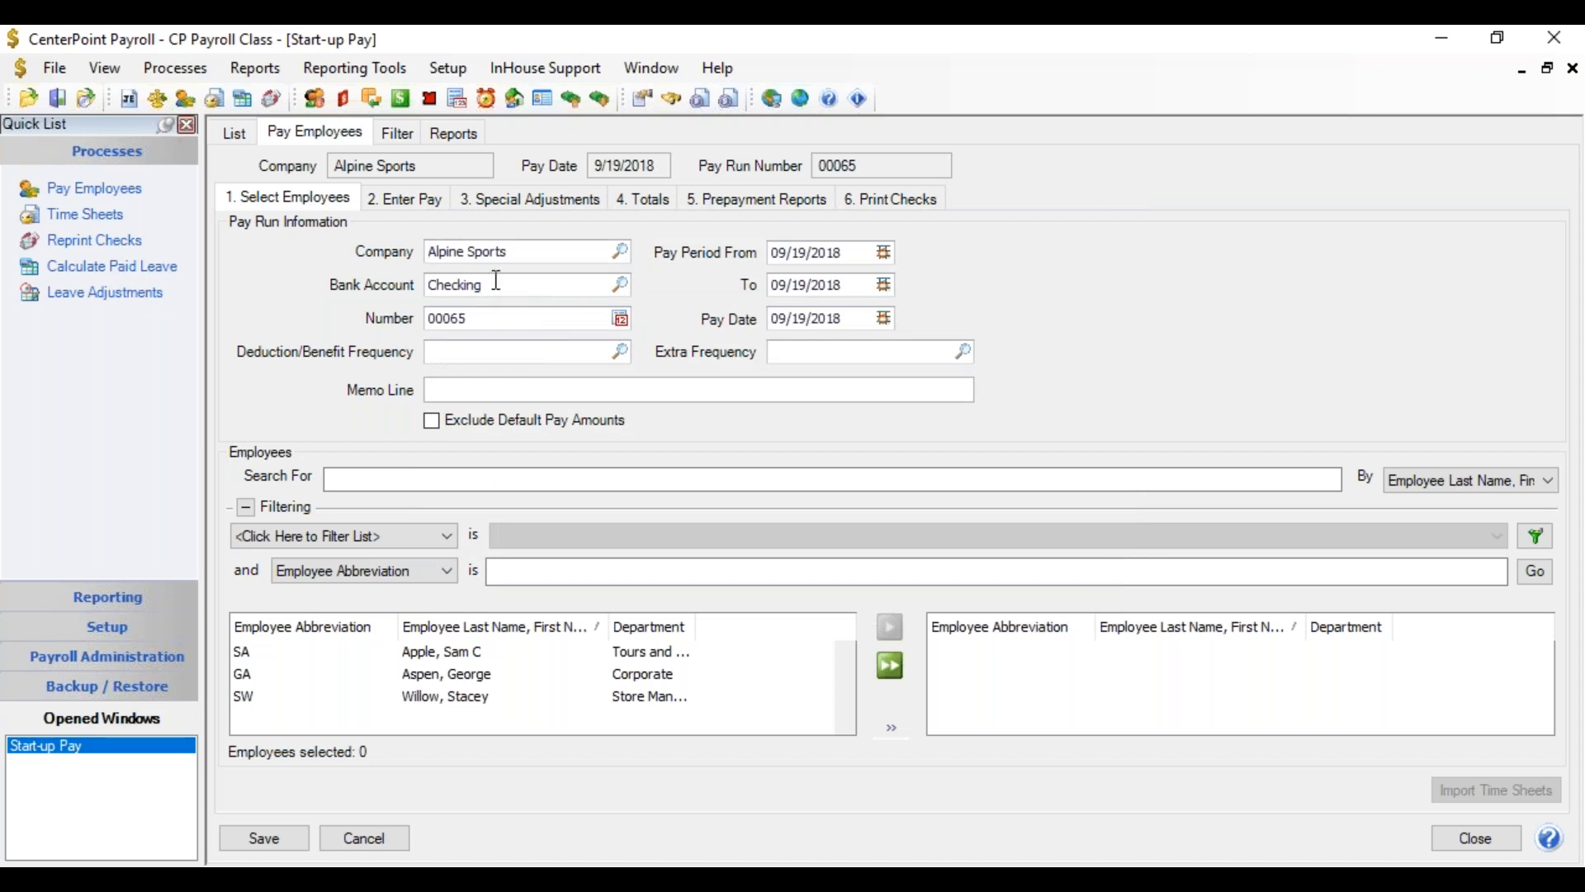
Make Alpine Sports the default company for new start-up pay runs
{"action": "left_click", "coordinate": [531, 250]}
{"action": "right_click", "coordinate": [531, 250]}
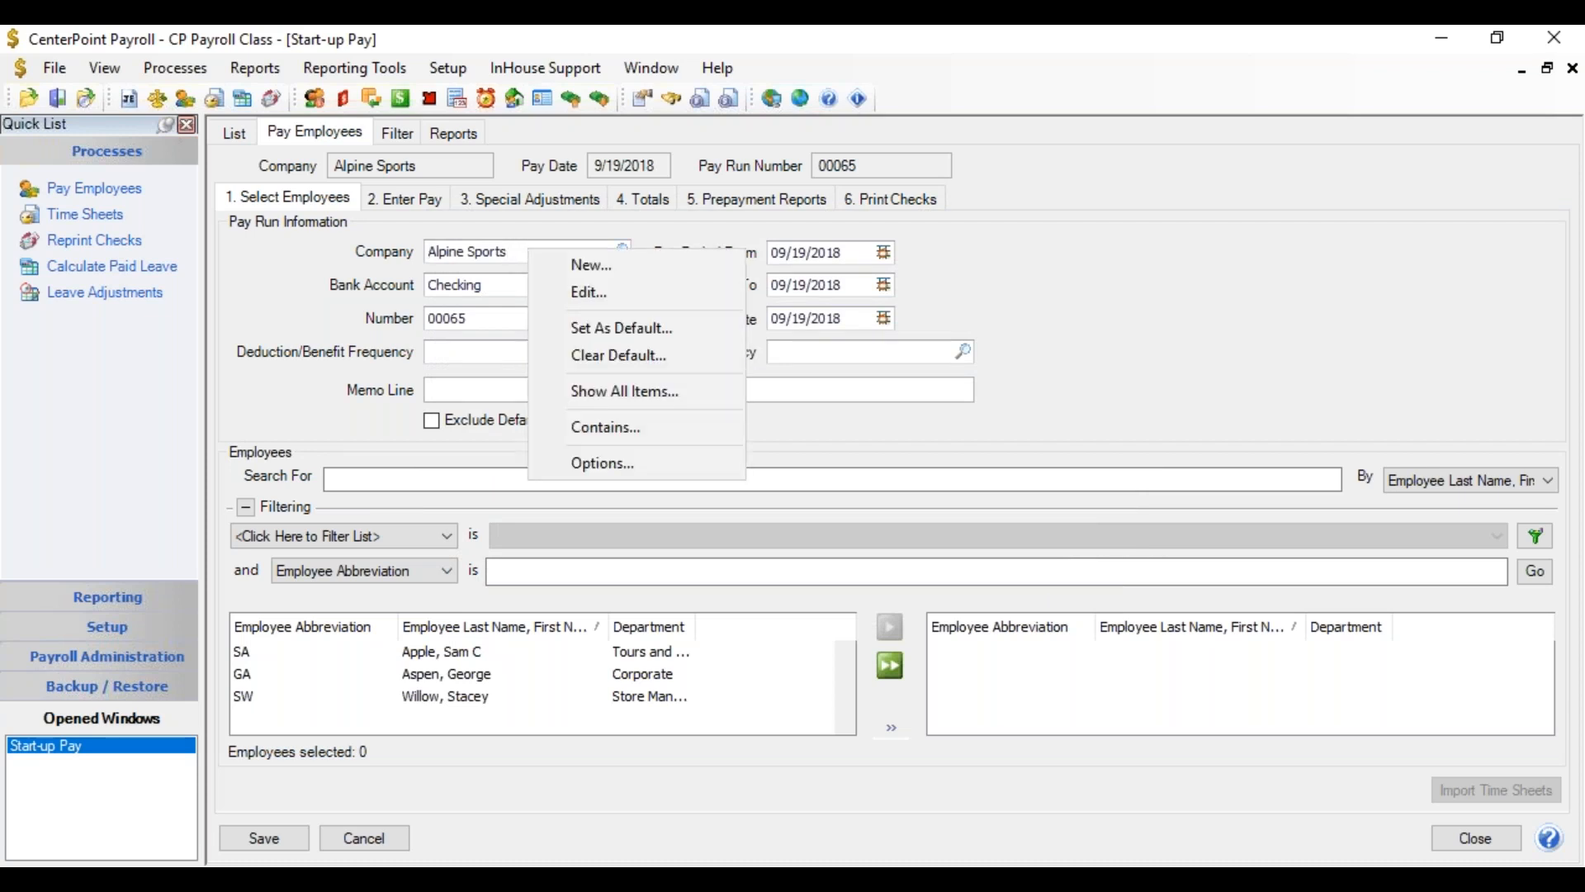
{"action": "left_click", "coordinate": [576, 324]}
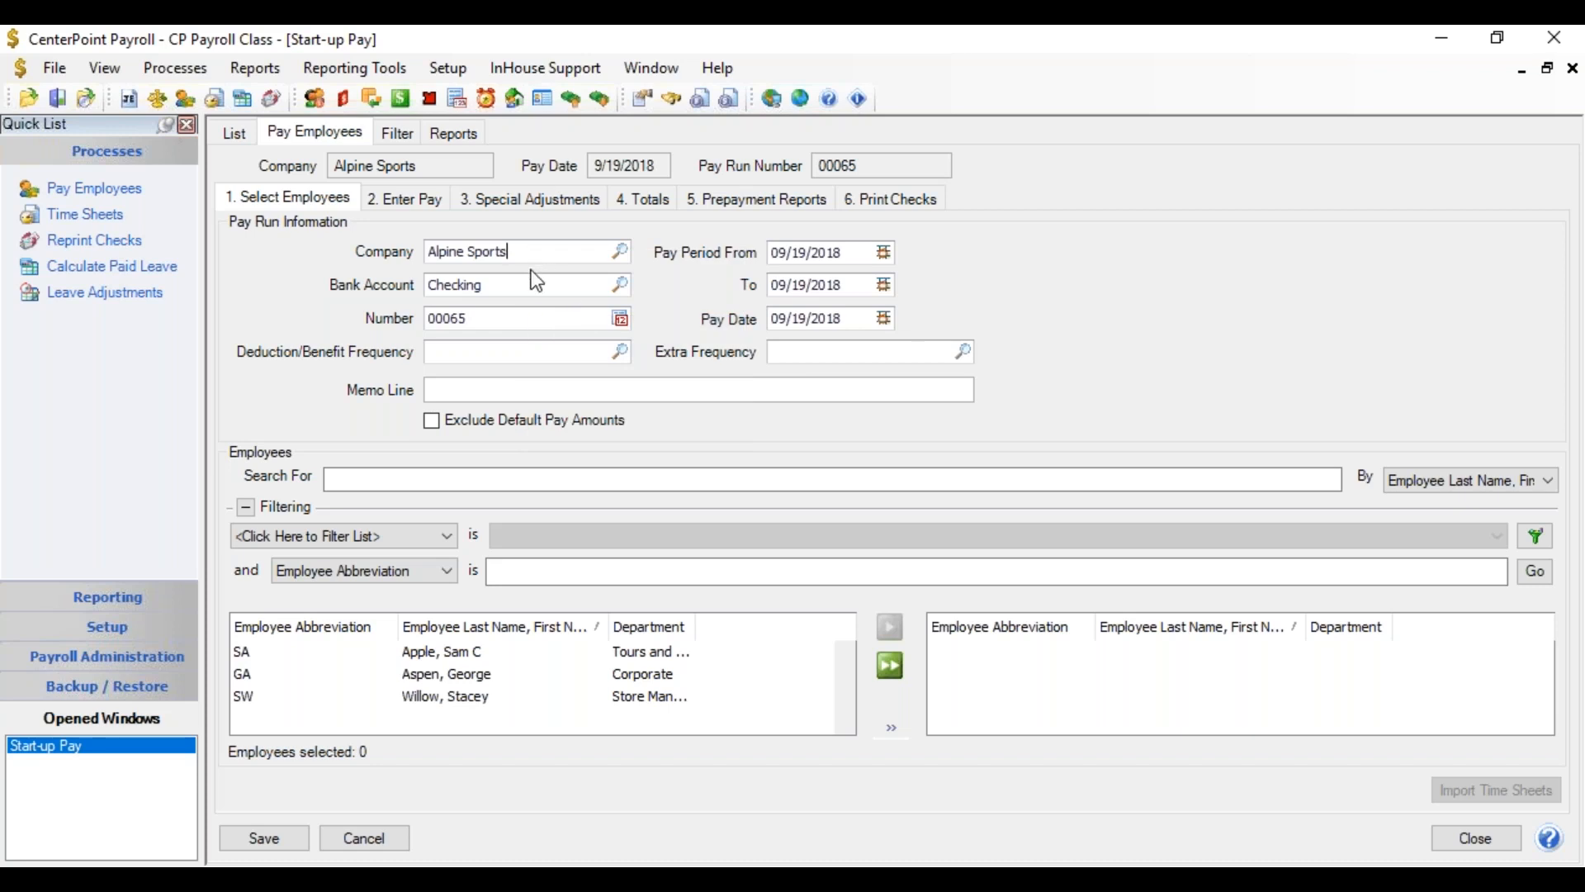
Set the pay run's deduction/benefit frequency to 1st Pay Period of the Month
{"action": "left_click", "coordinate": [525, 319]}
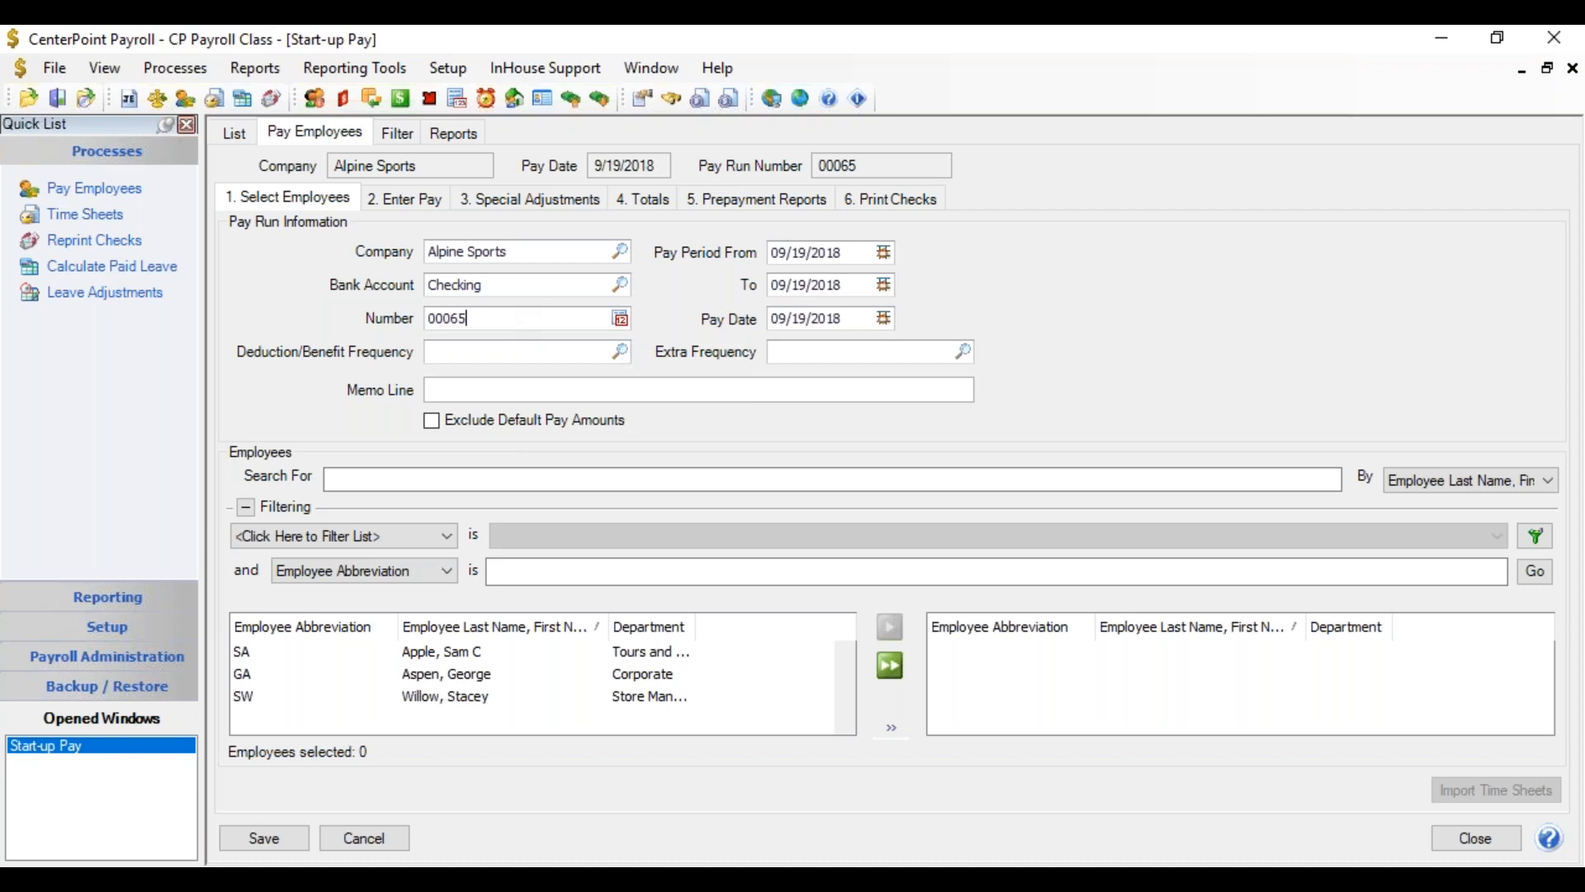
{"action": "left_click", "coordinate": [479, 345]}
{"action": "type", "text": "1"}
{"action": "key", "text": "Tab"}
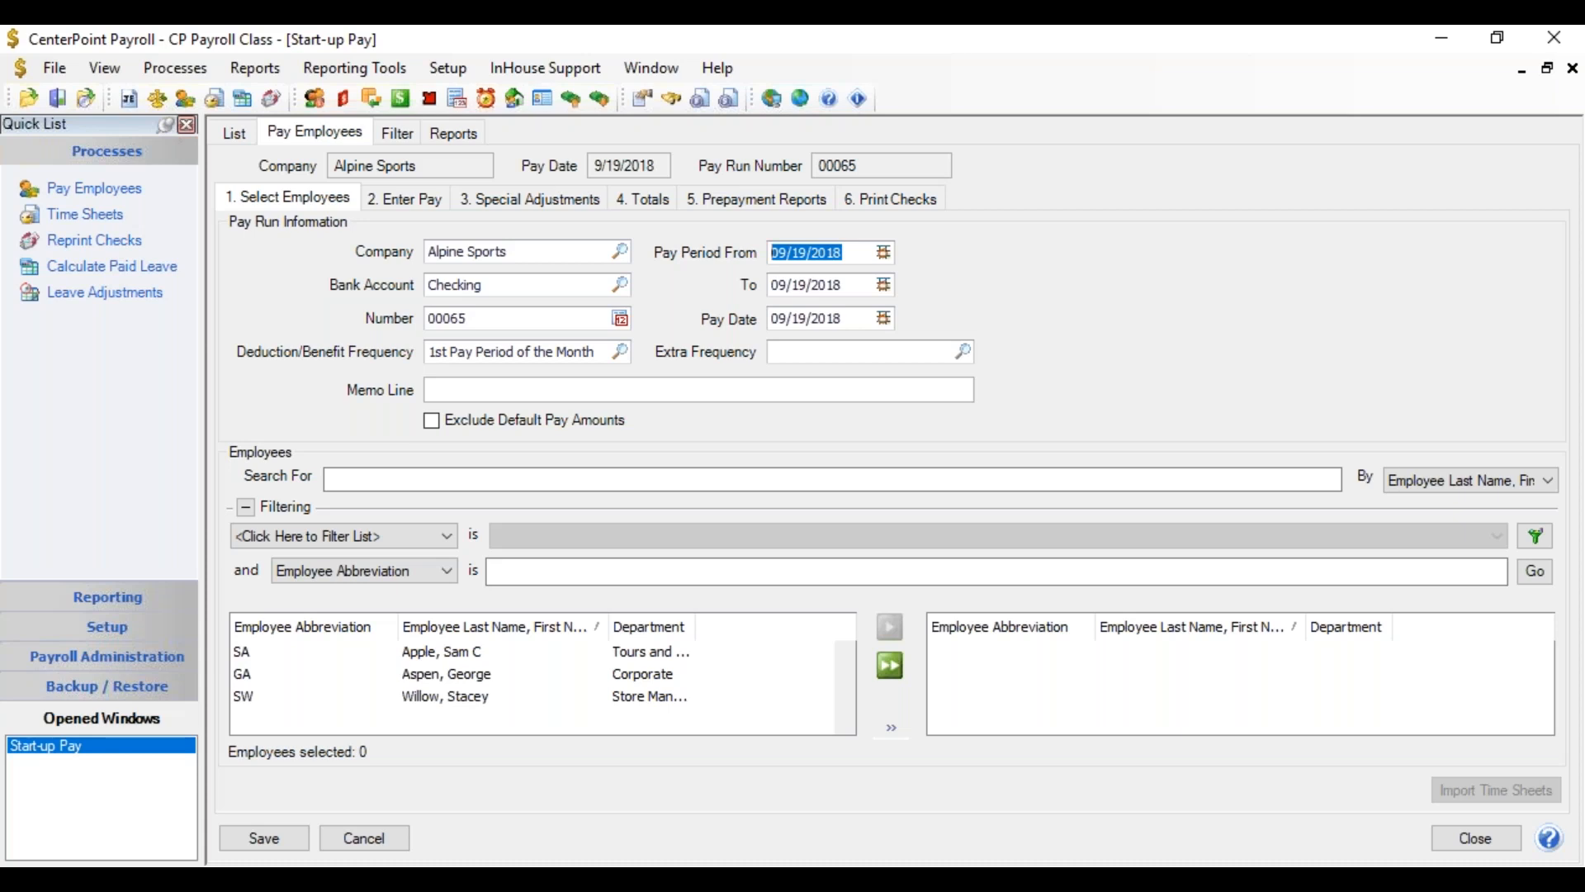
Set the pay period from 01/01/2018 to 03/31/2018 with a pay date of 03/31/2018, leaving the memo line empty
{"action": "type", "text": "010118"}
{"action": "key", "text": "Tab"}
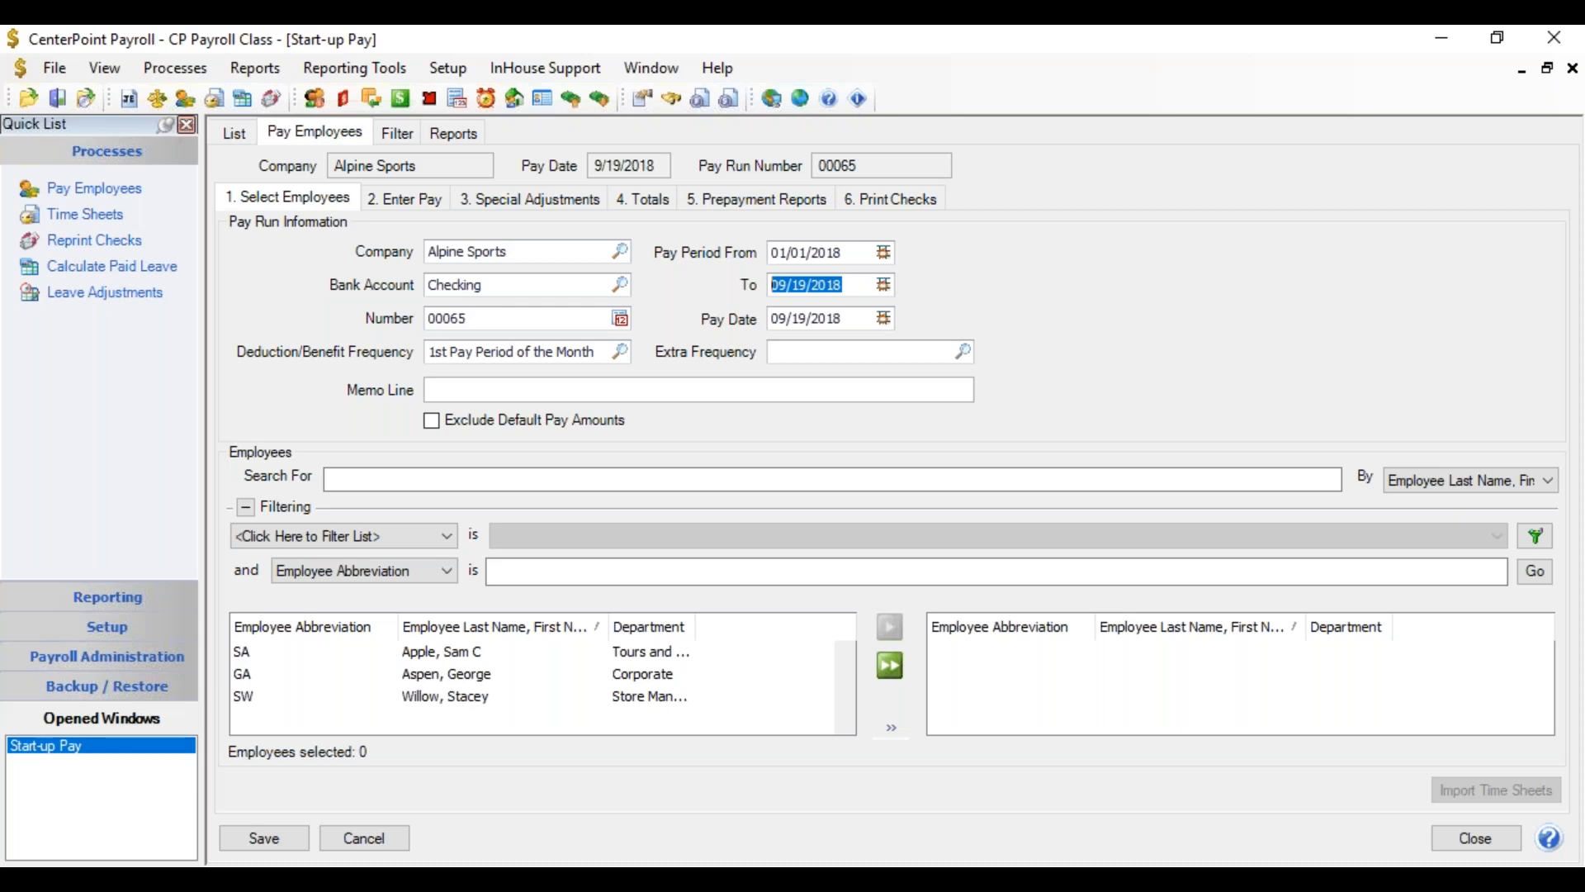
{"action": "type", "text": "03/31/2018"}
{"action": "key", "text": "Tab"}
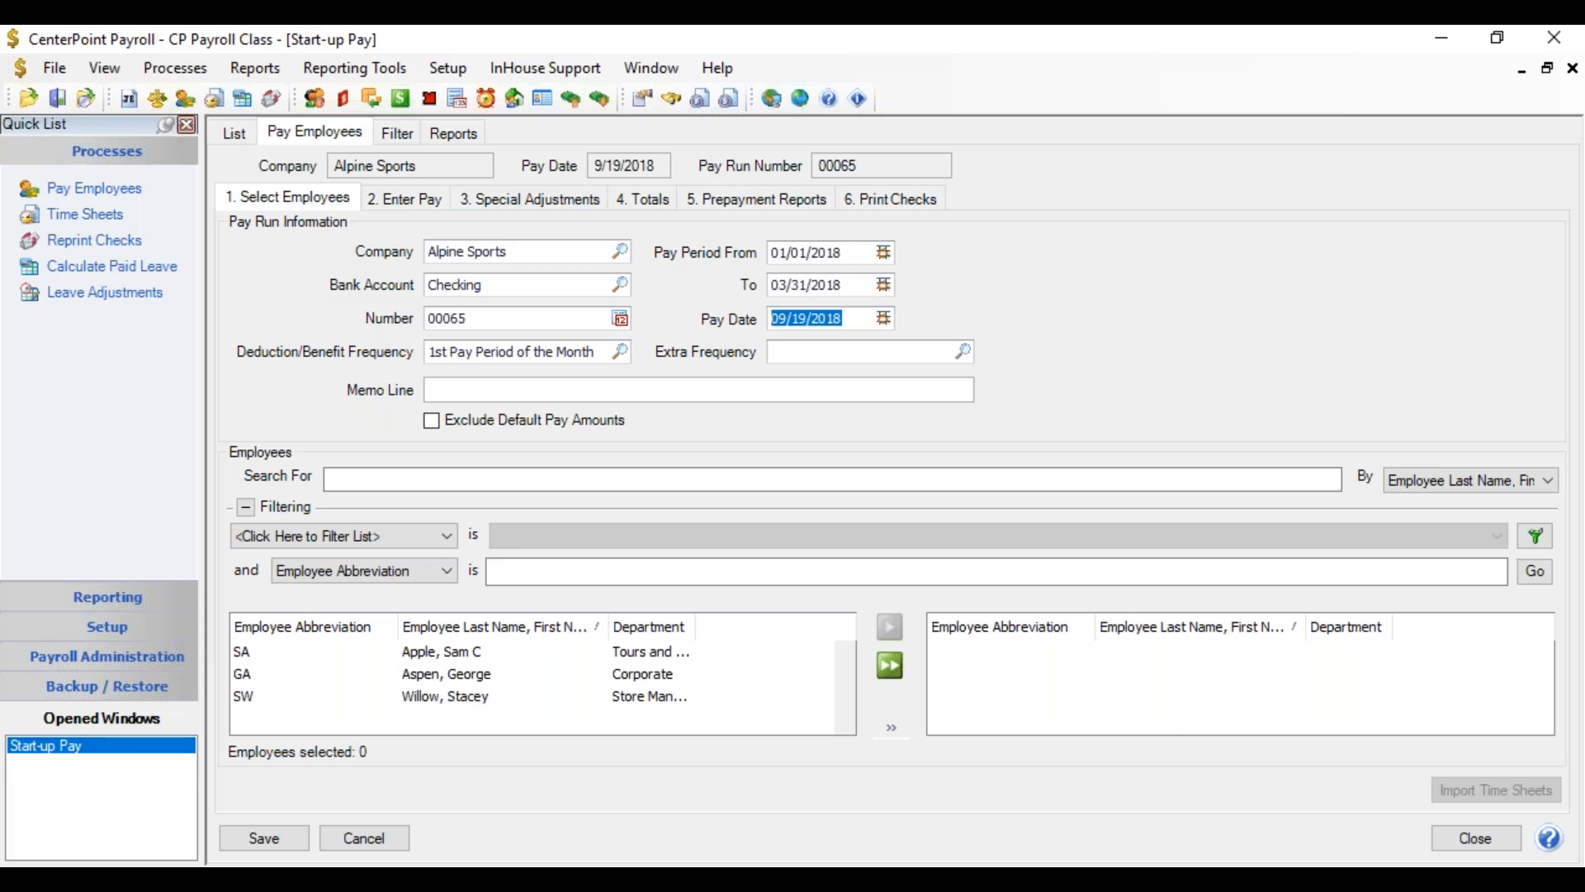
{"action": "key", "text": "BackSpace"}
{"action": "type", "text": "03/31/2018"}
{"action": "key", "text": "Tab"}
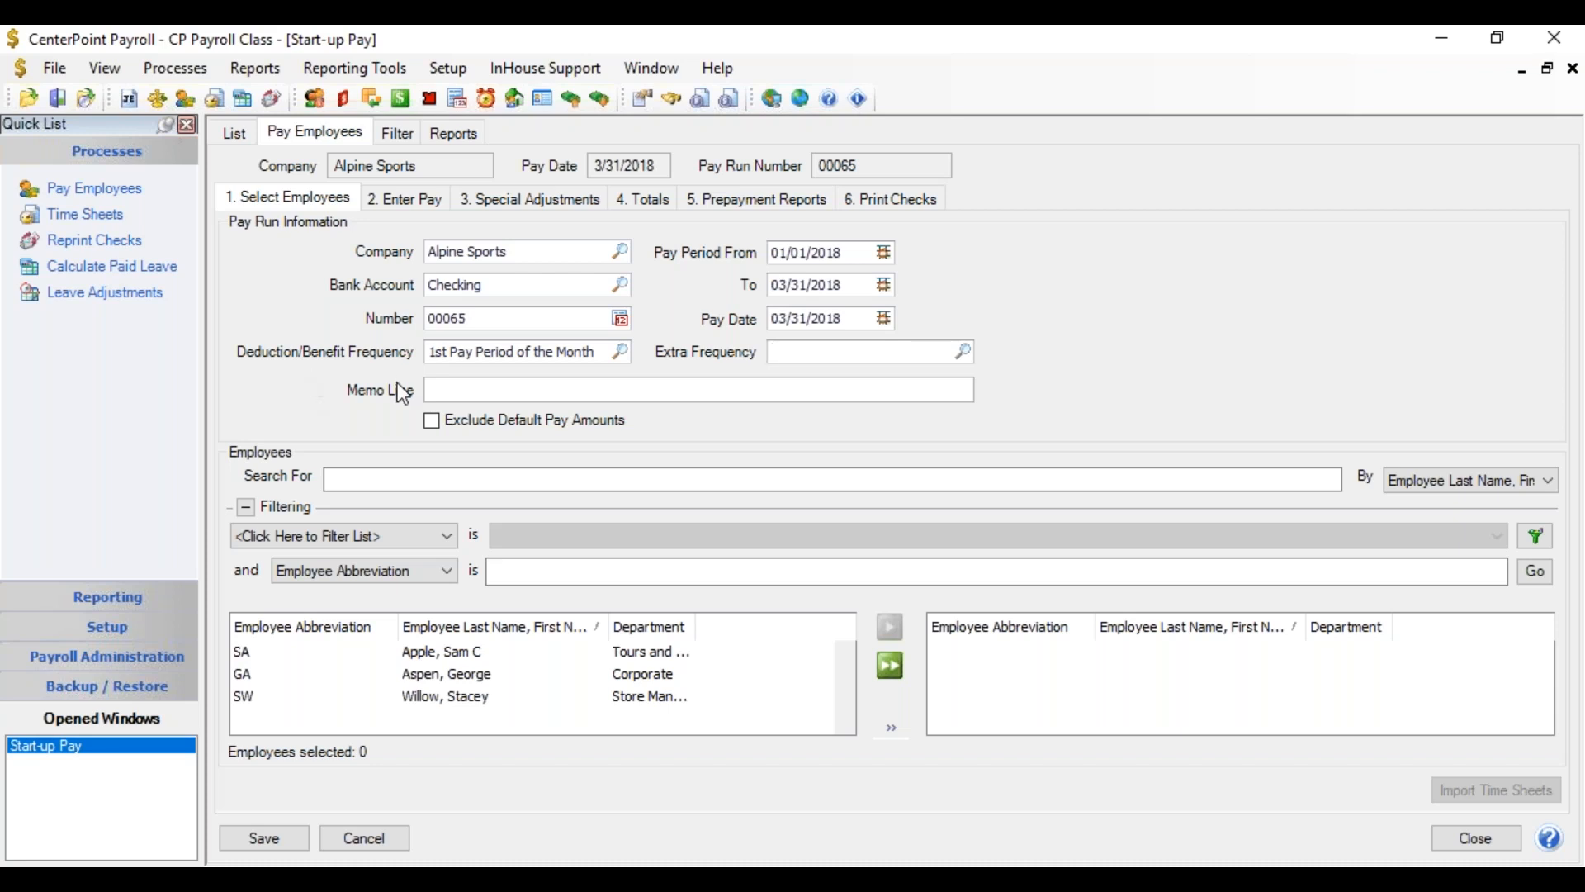
{"action": "left_click", "coordinate": [436, 383]}
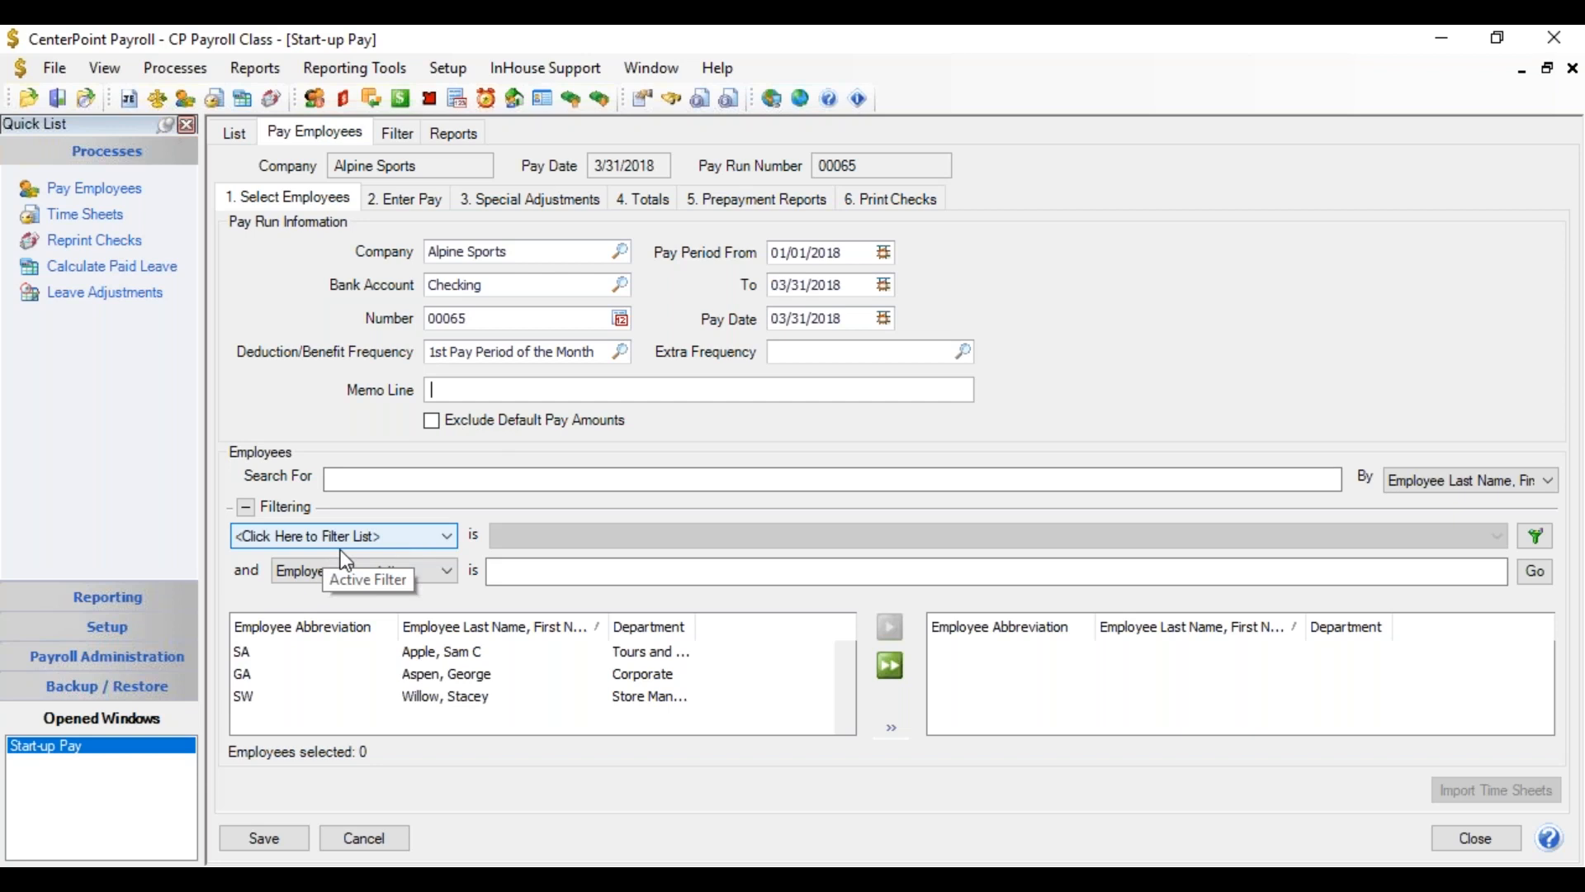
Try filtering the available employees by the Corporate payroll department and by direct deposit, and remove the filter
{"action": "left_click", "coordinate": [445, 535]}
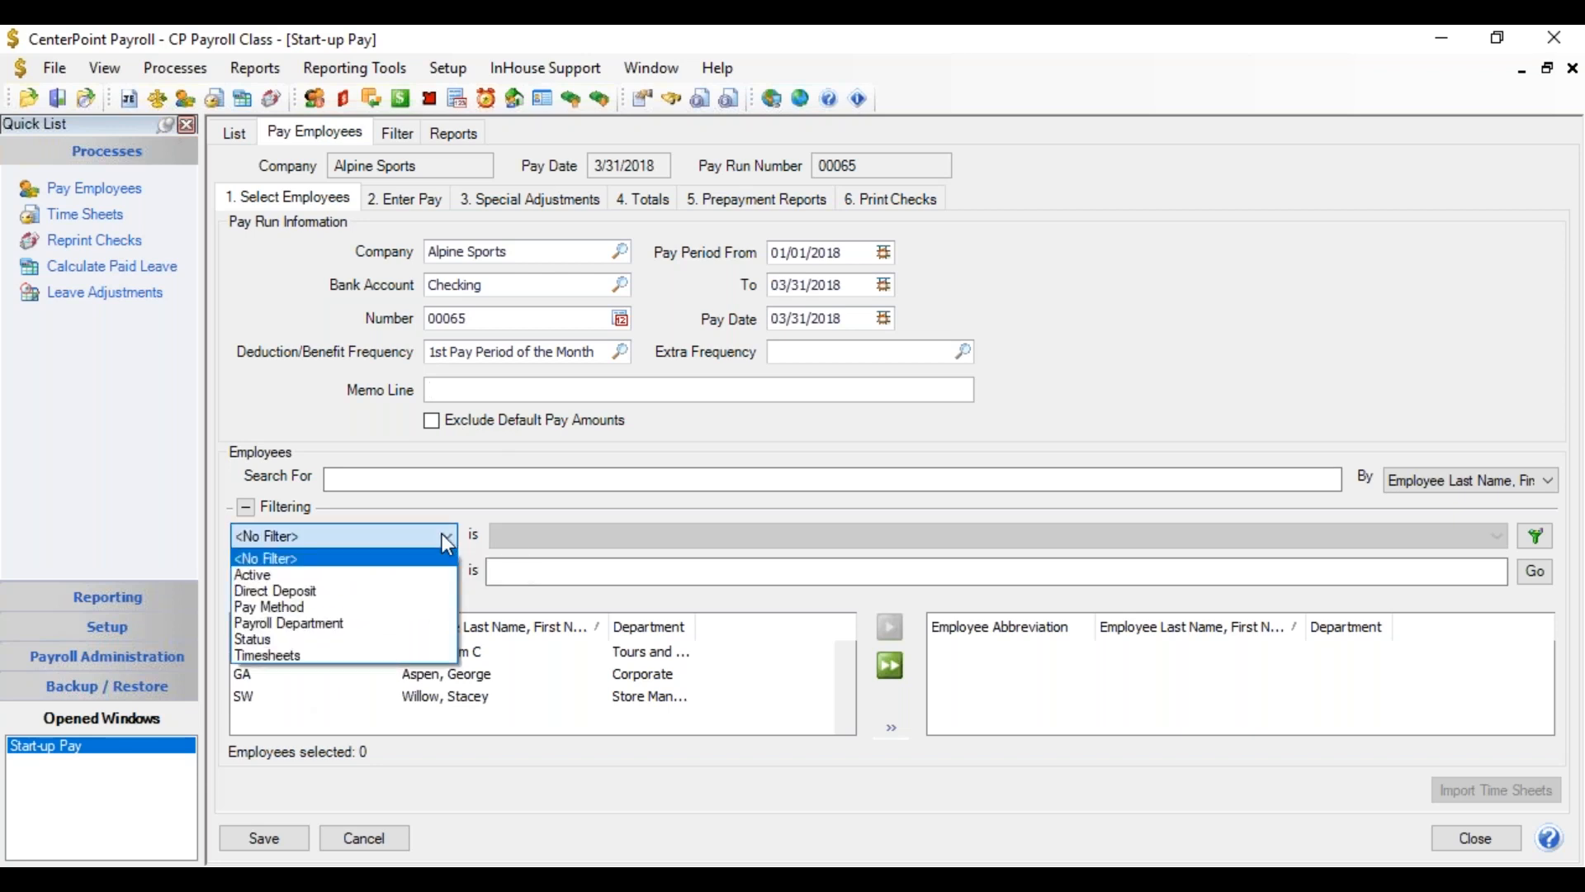
{"action": "left_click", "coordinate": [395, 621]}
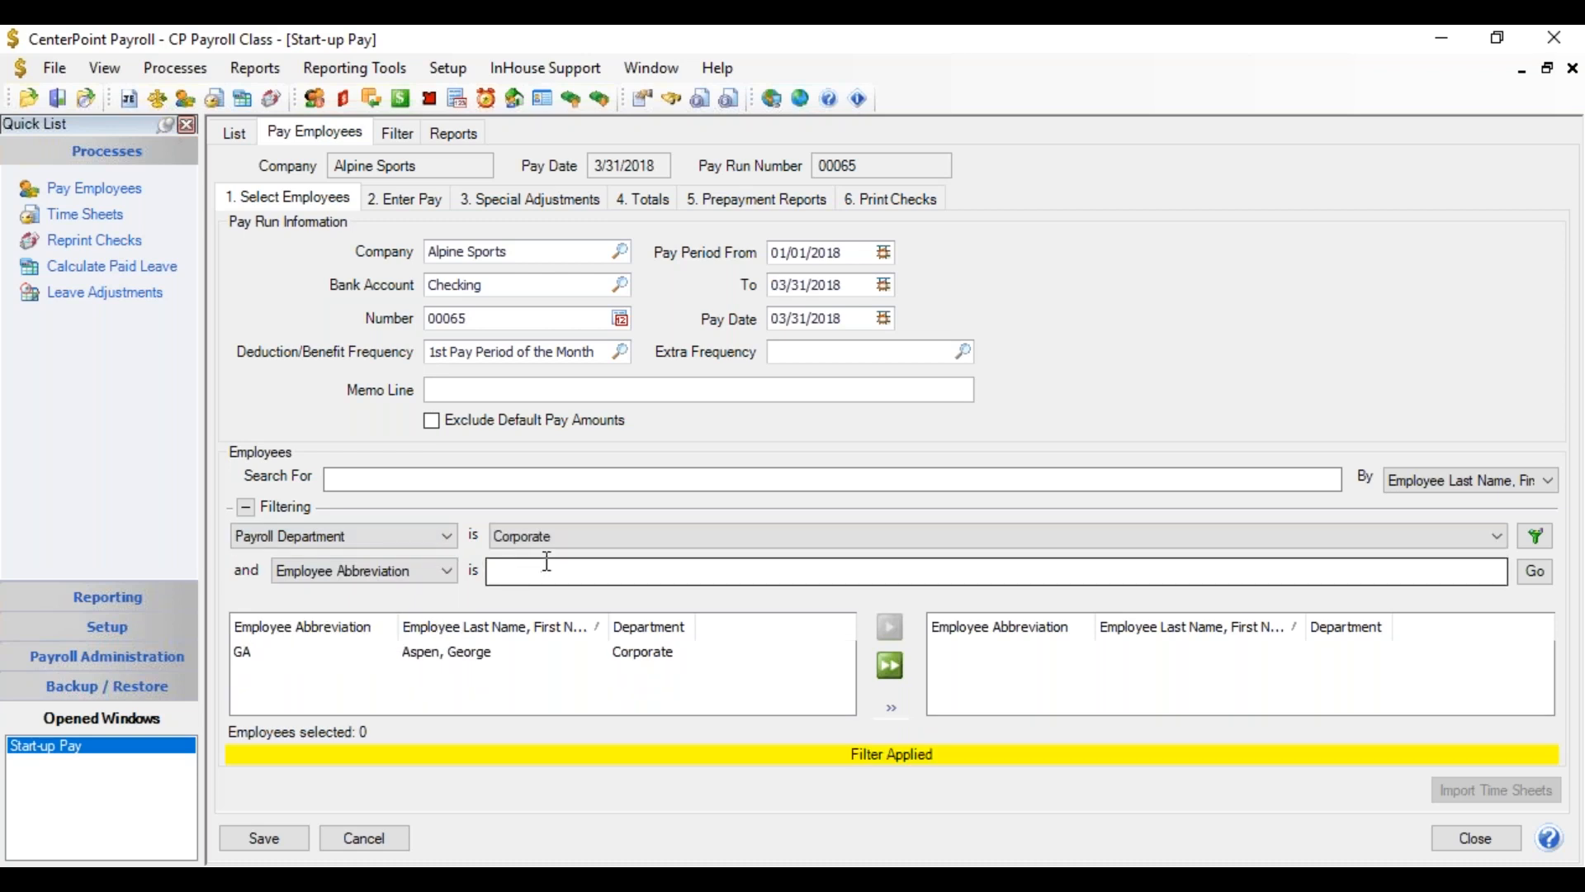
{"action": "left_click", "coordinate": [443, 537]}
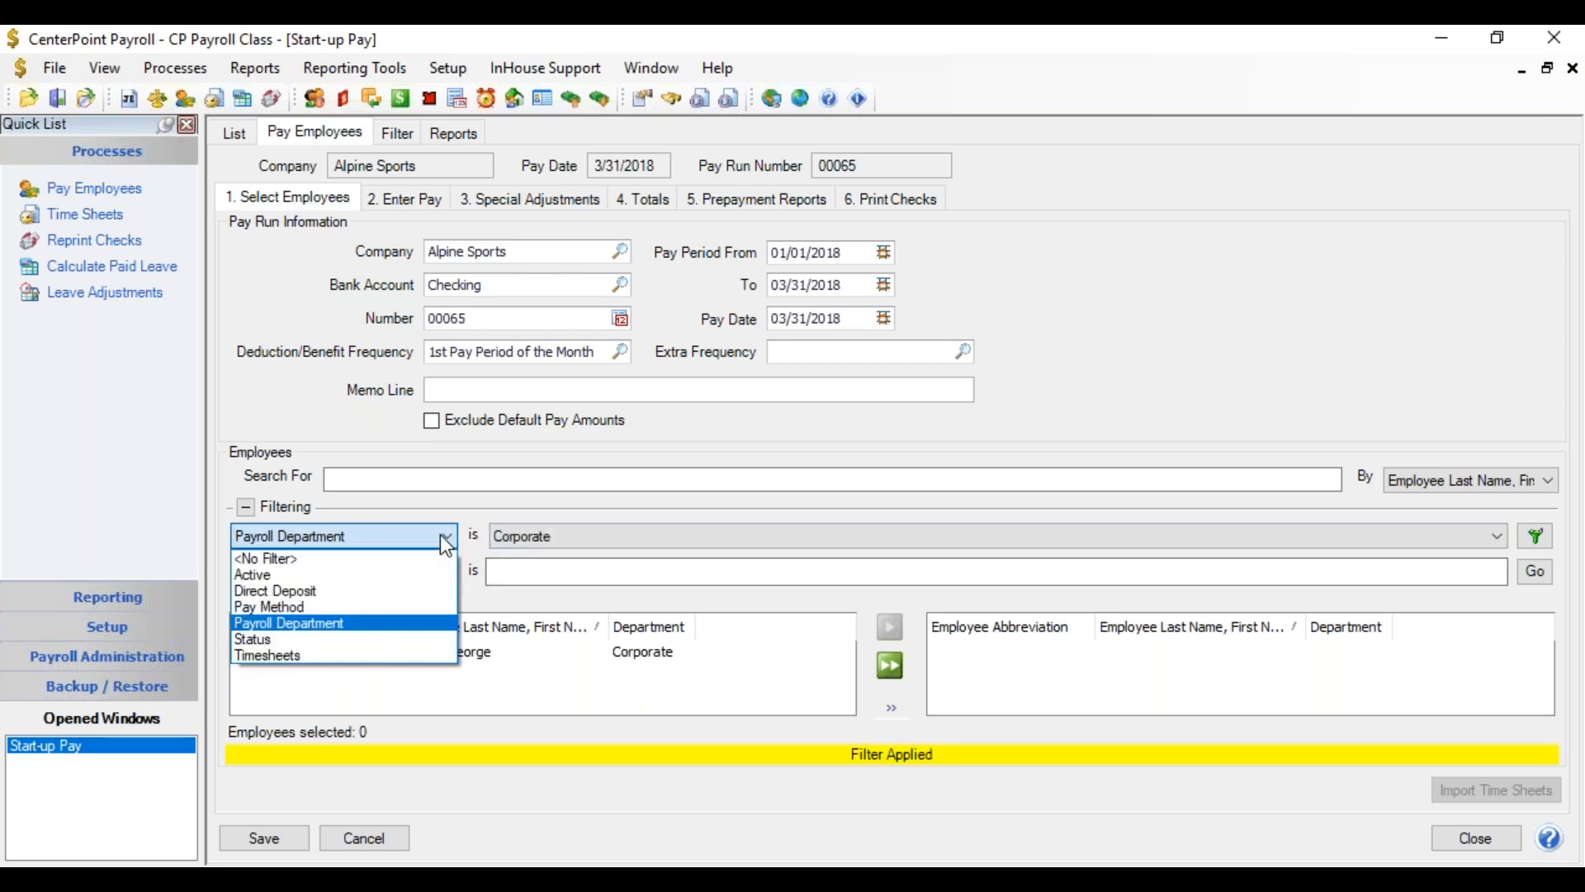
{"action": "left_click", "coordinate": [422, 592]}
{"action": "left_click", "coordinate": [443, 536]}
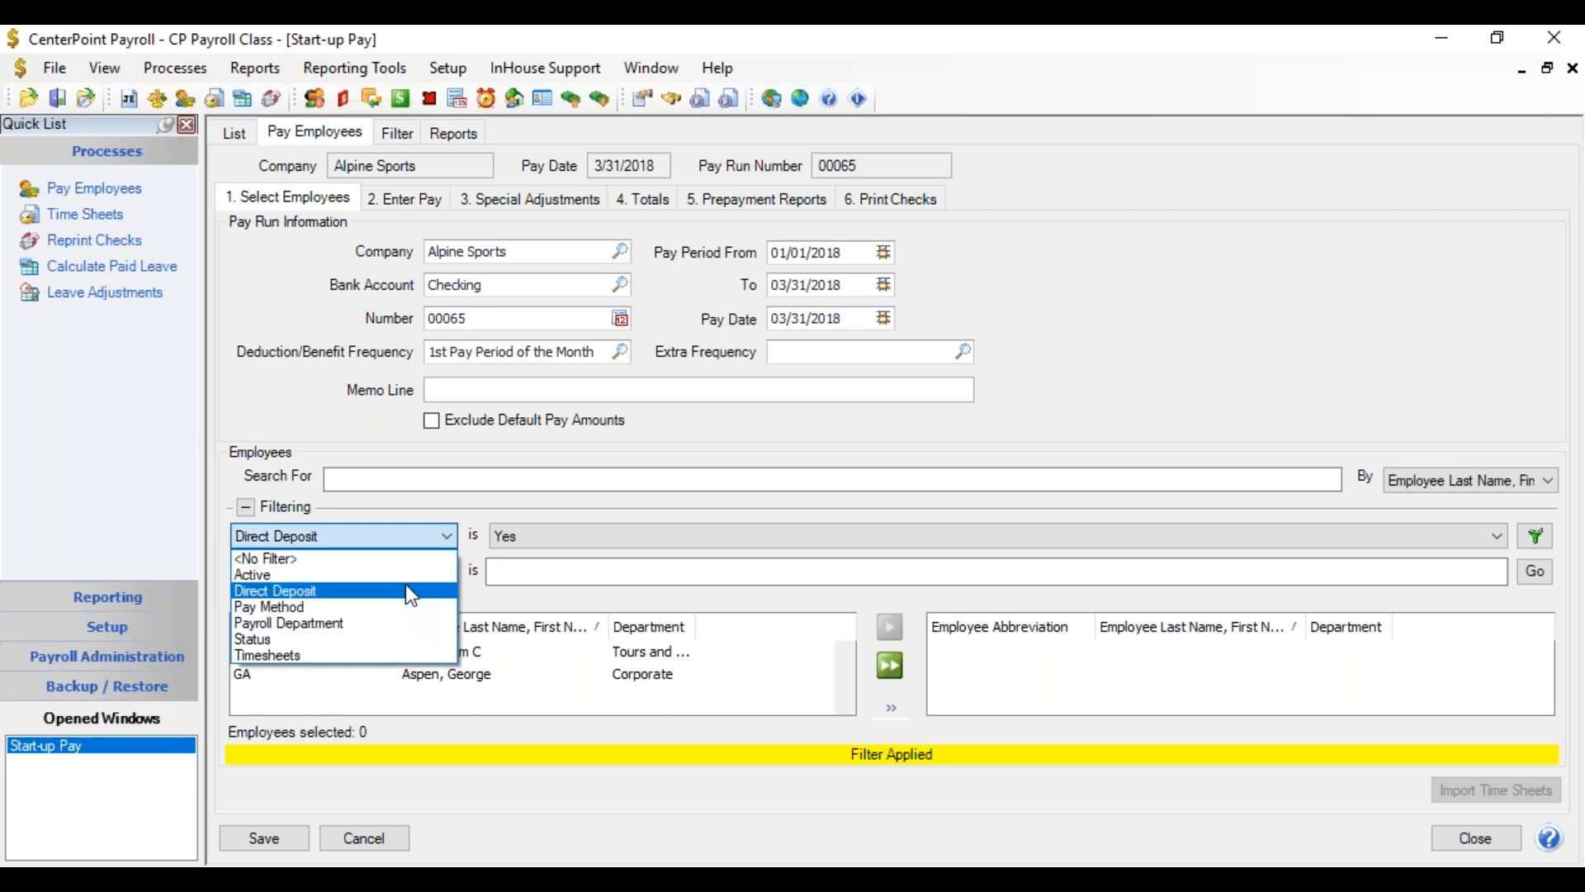
{"action": "left_click", "coordinate": [408, 559]}
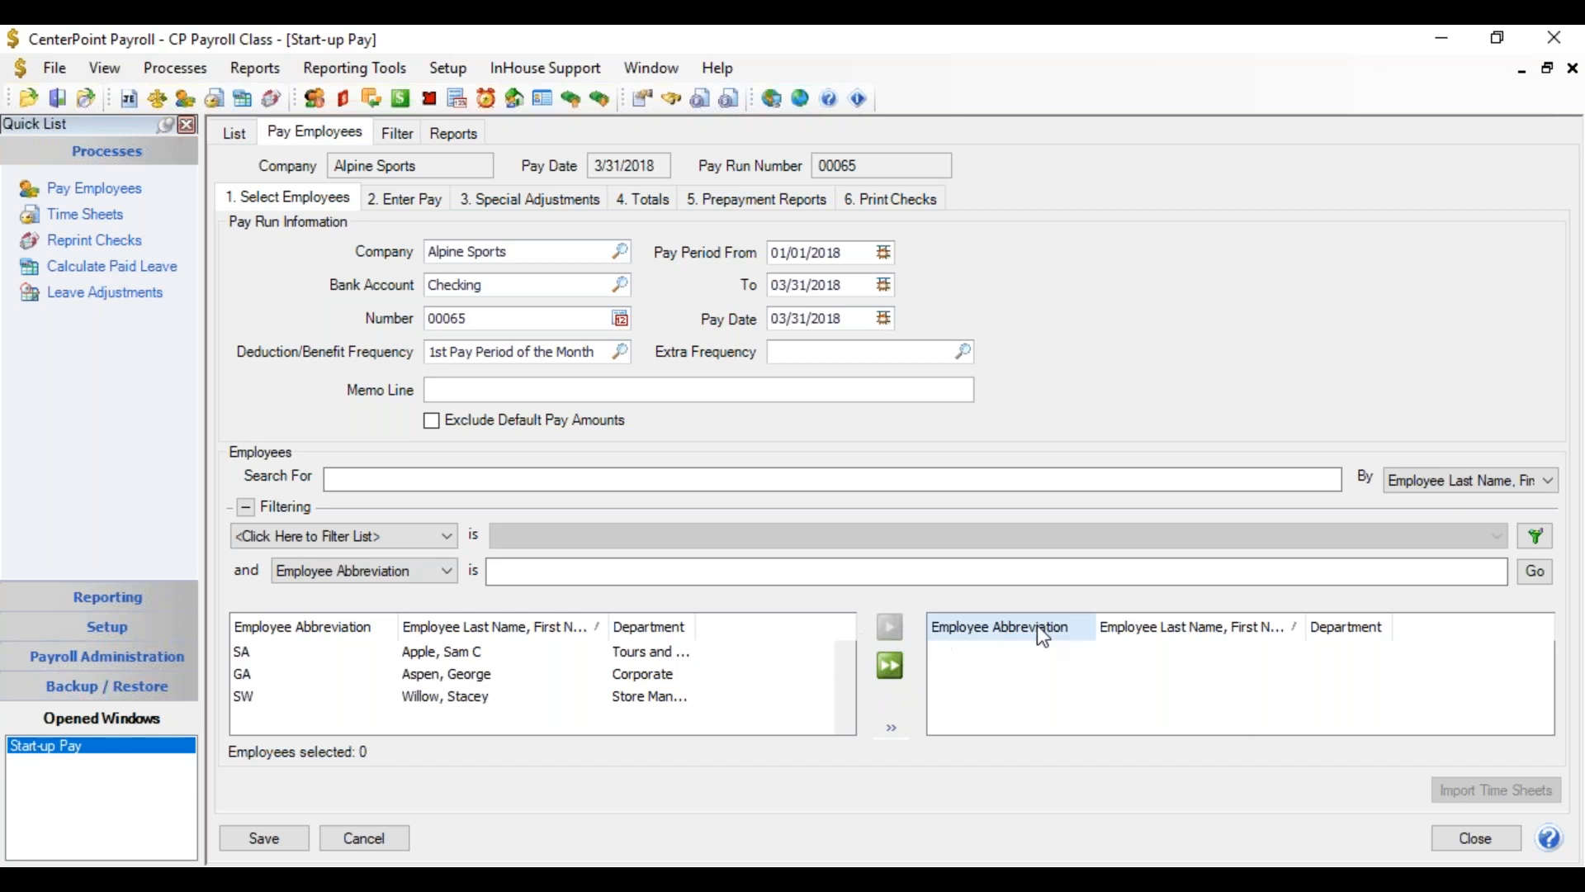
Add all available employees to the pay run and open pay entry for the salaried Corporate employee
{"action": "left_click", "coordinate": [658, 655]}
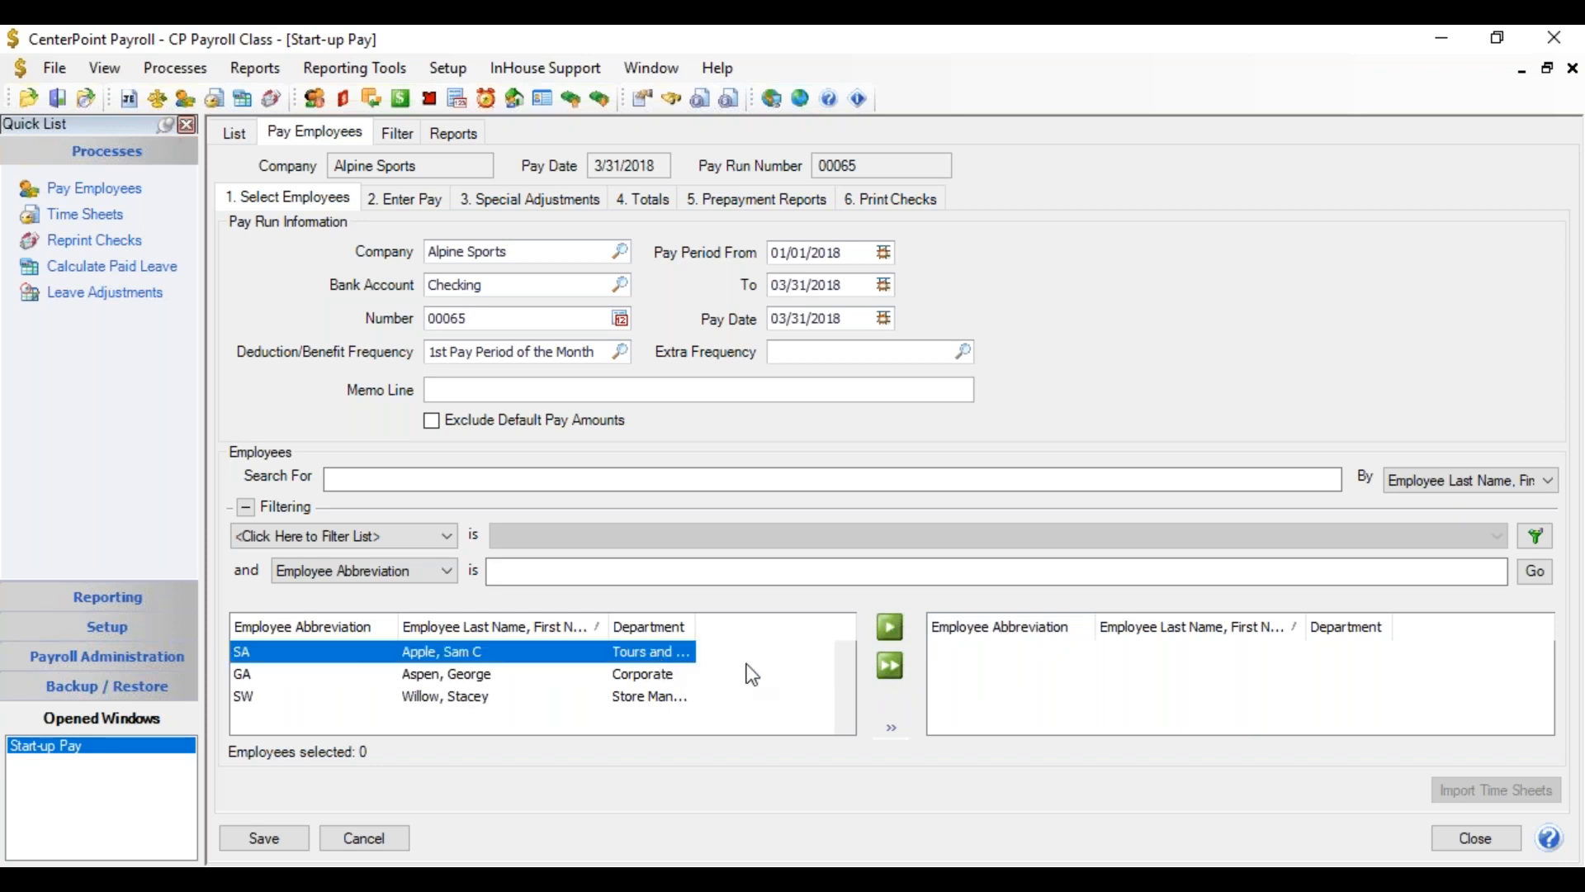
{"action": "left_click", "coordinate": [888, 666]}
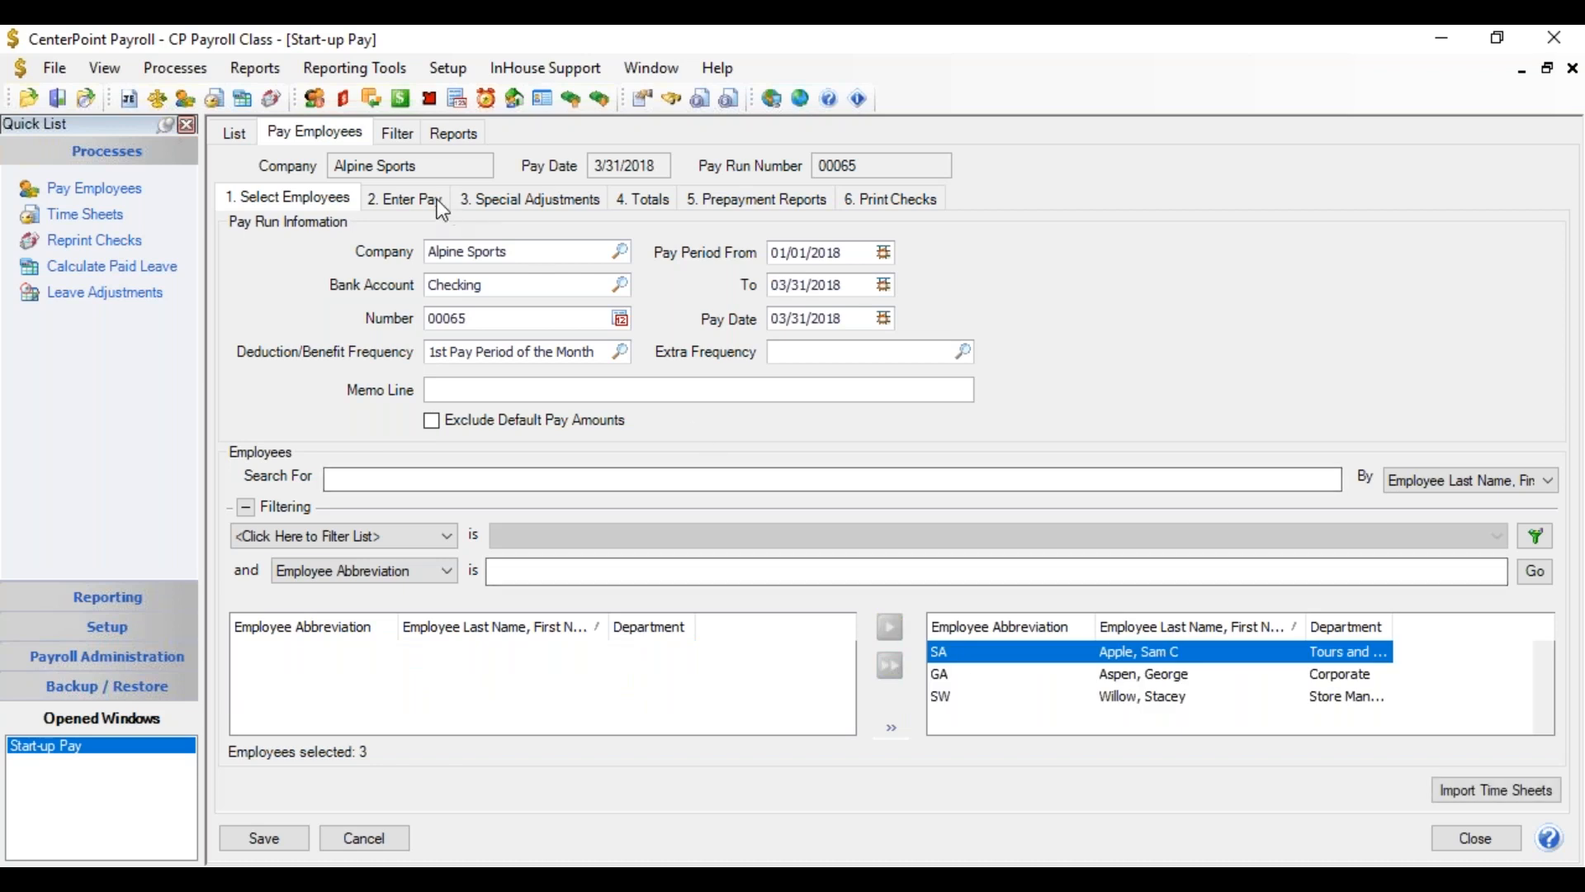
{"action": "left_click", "coordinate": [413, 200]}
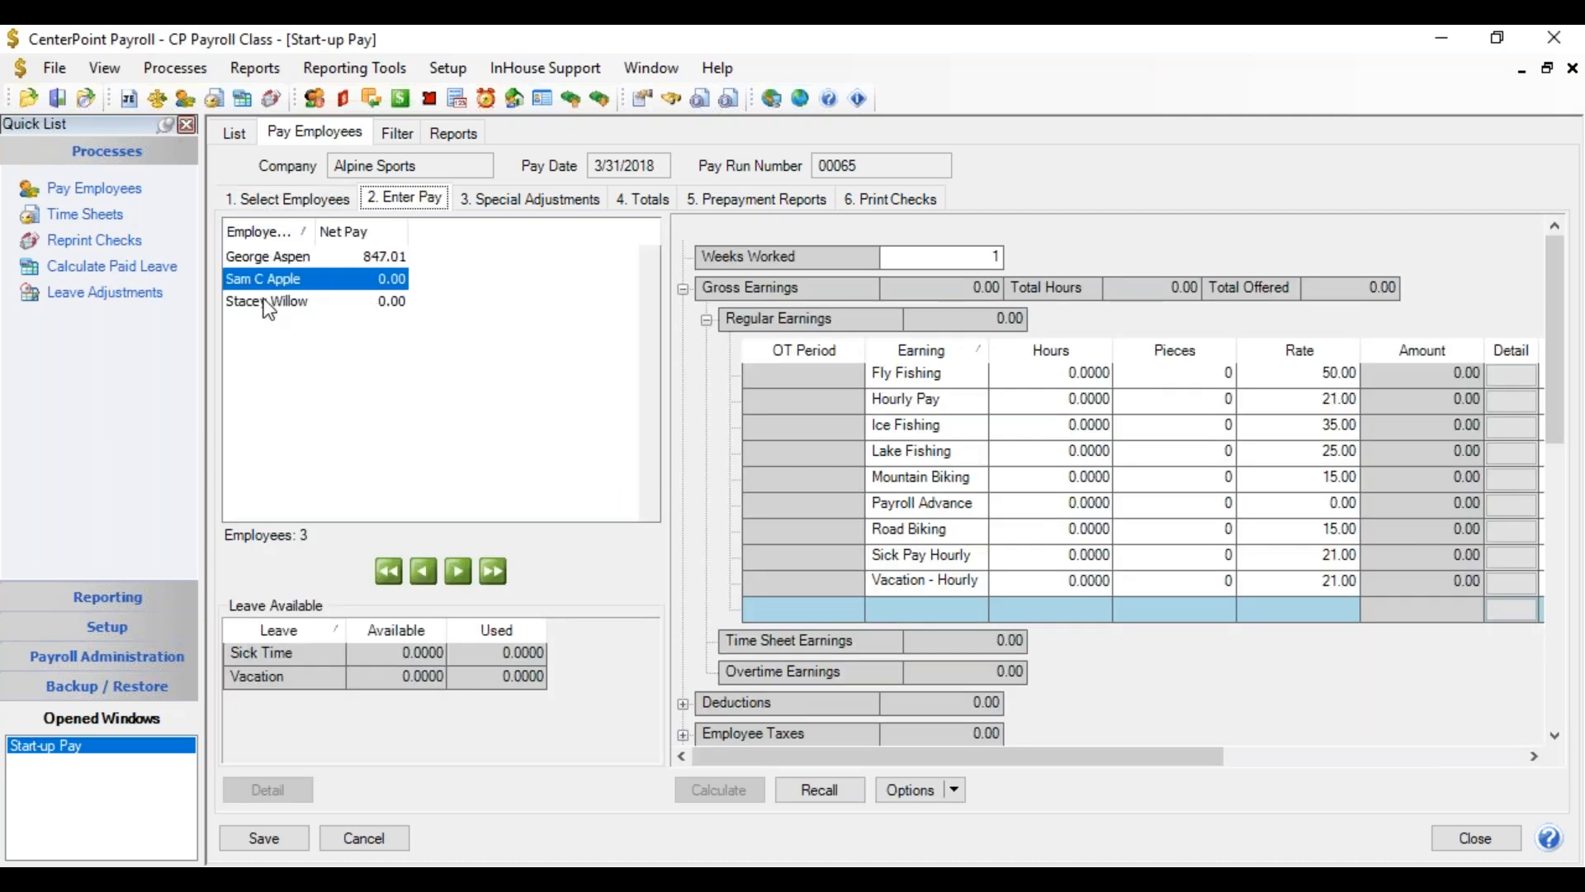
{"action": "left_click", "coordinate": [284, 254]}
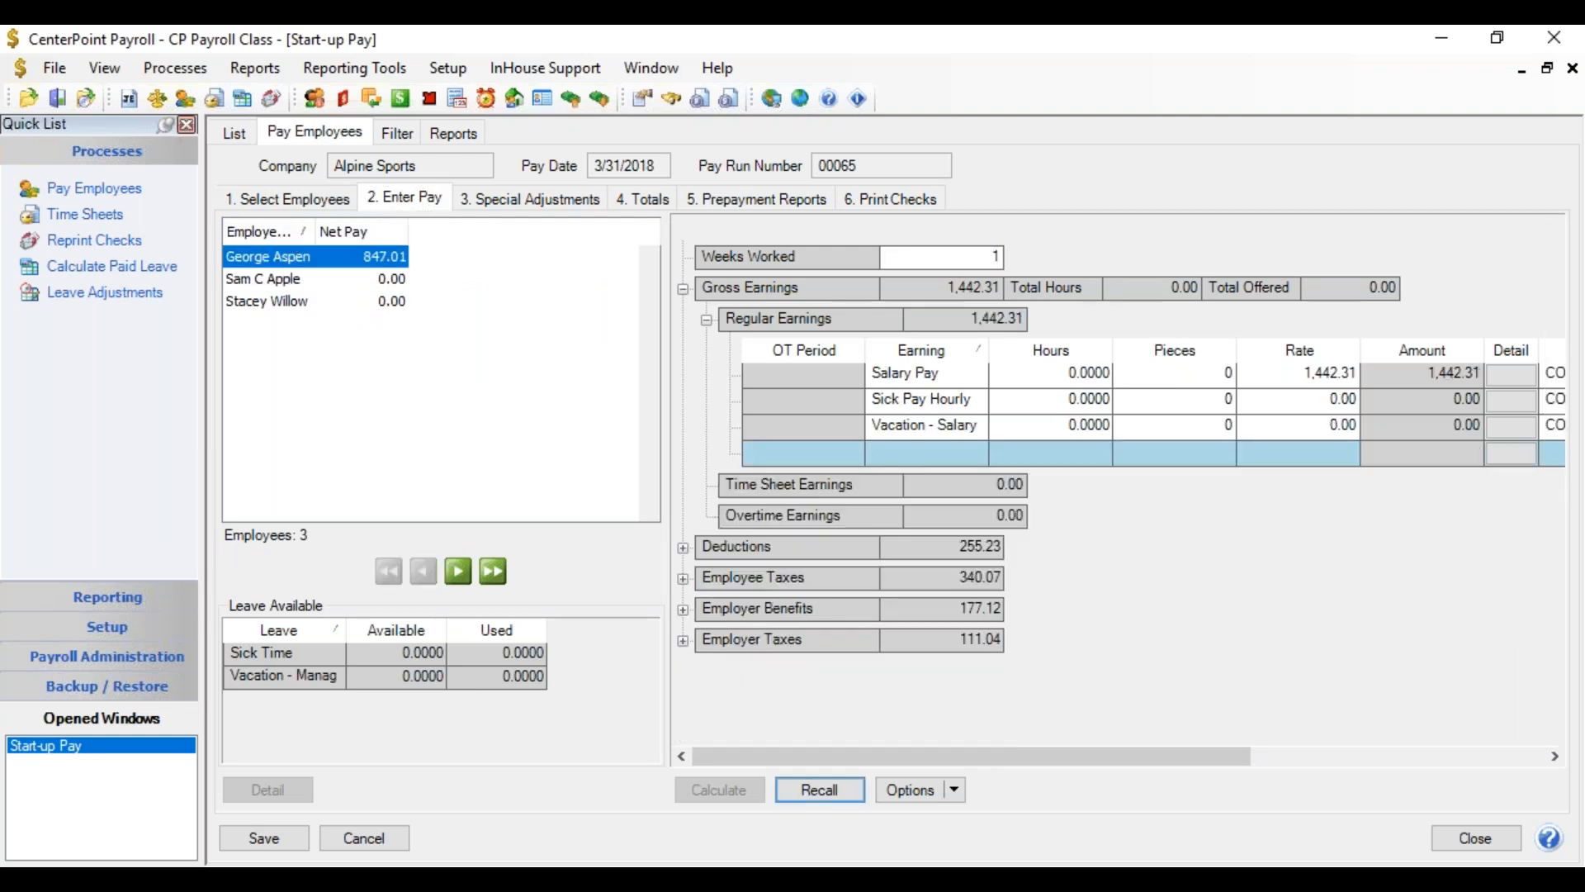
Show the Employee Abbreviation as the first column of the pay entry employee list and sort the list by Employee First Name, Last Name
{"action": "right_click", "coordinate": [289, 263]}
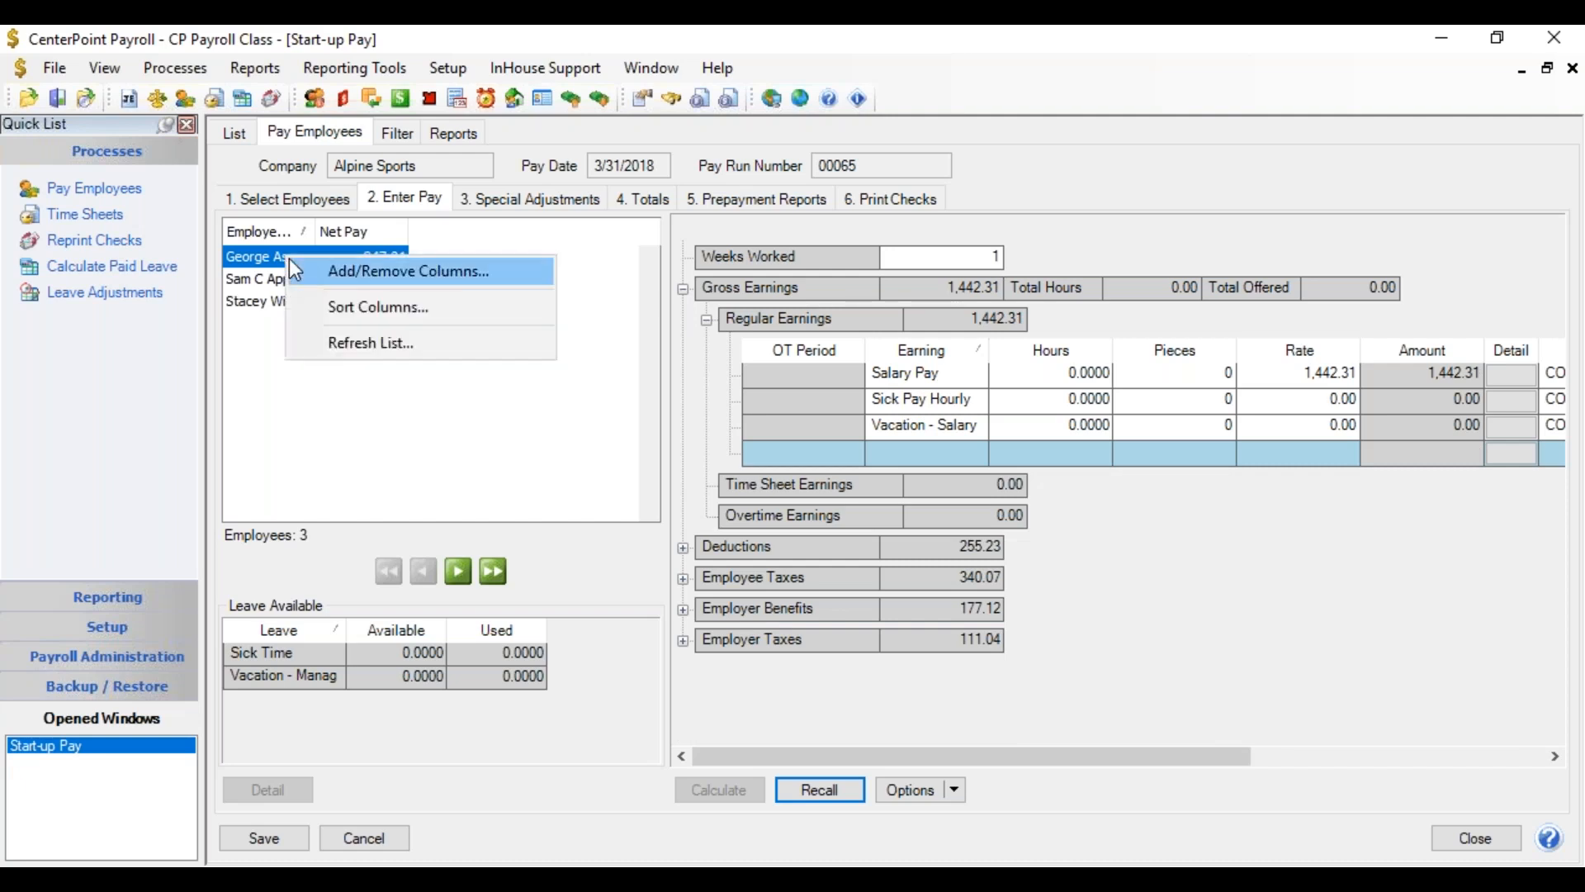
{"action": "left_click", "coordinate": [402, 276]}
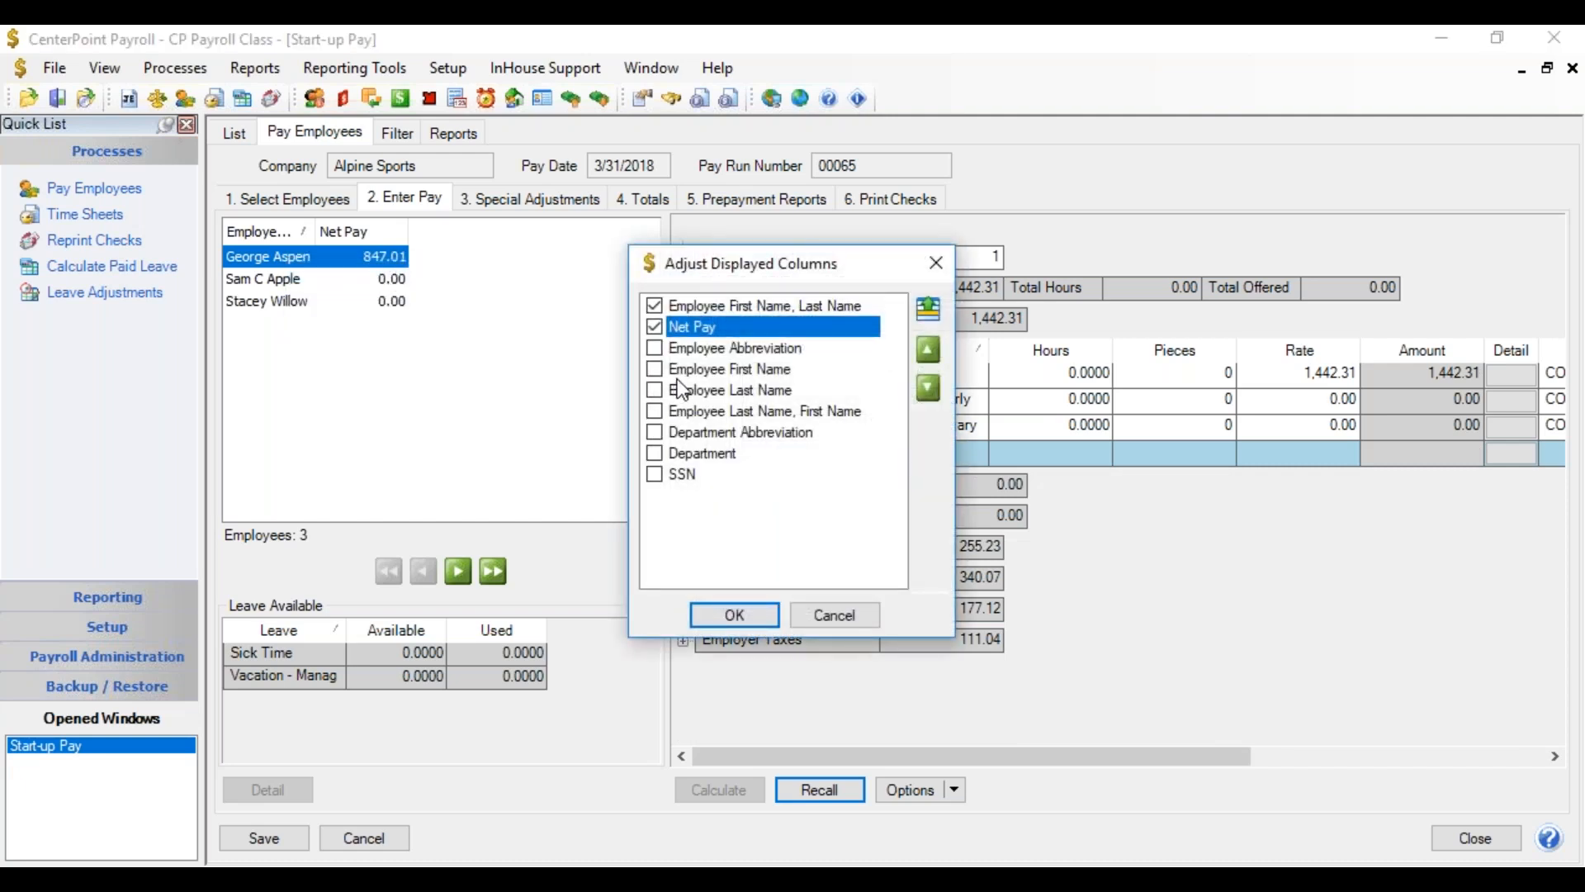
{"action": "left_click", "coordinate": [656, 350]}
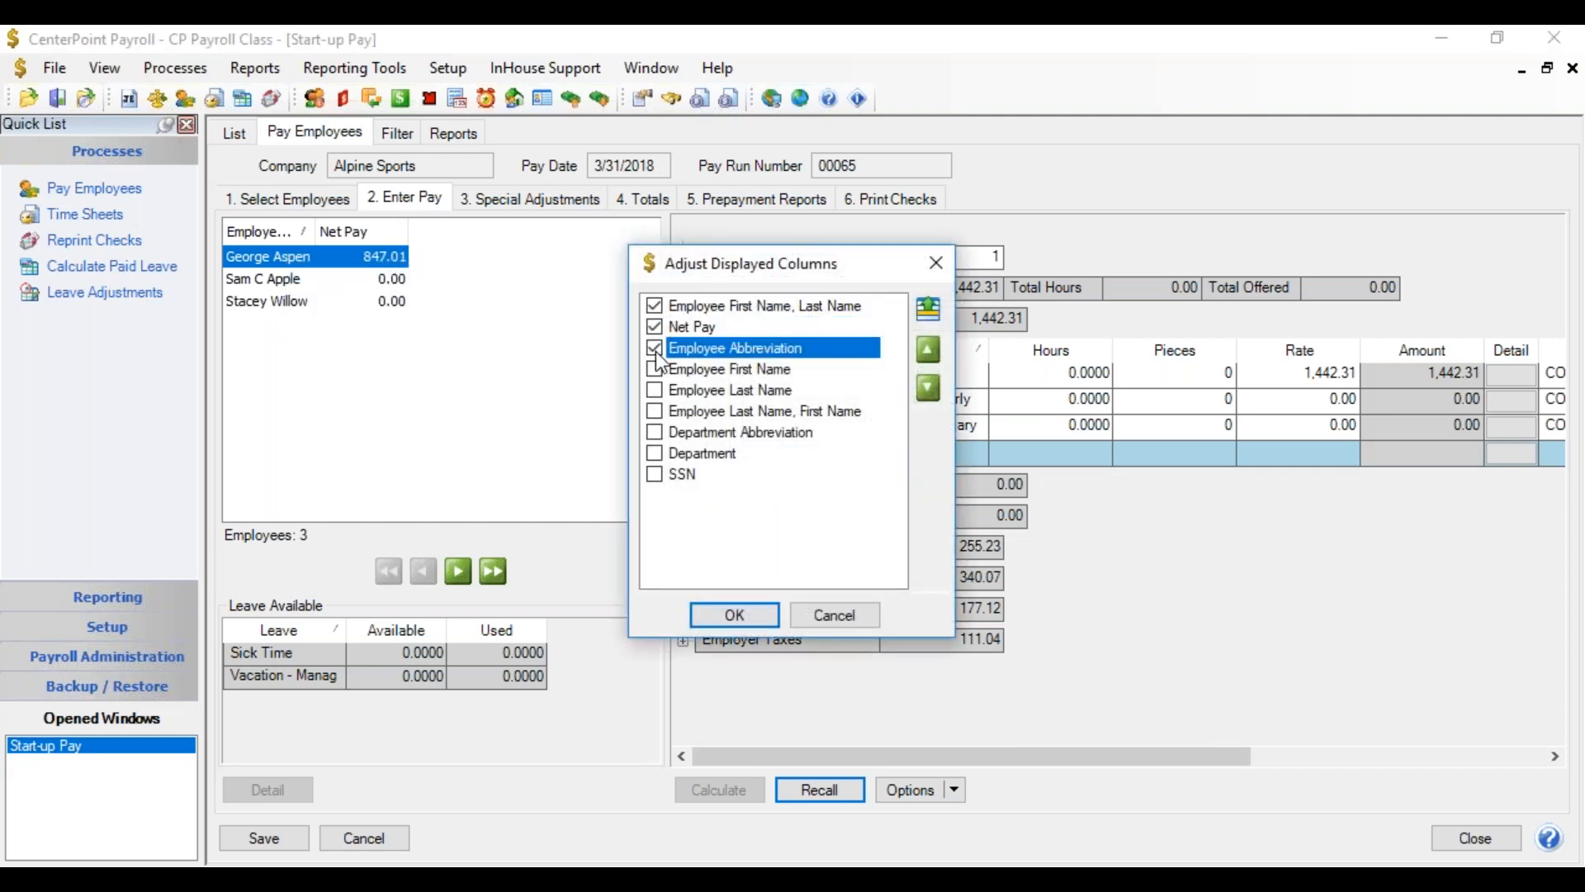
{"action": "left_click", "coordinate": [930, 348]}
{"action": "left_click", "coordinate": [930, 348]}
{"action": "left_click", "coordinate": [719, 616]}
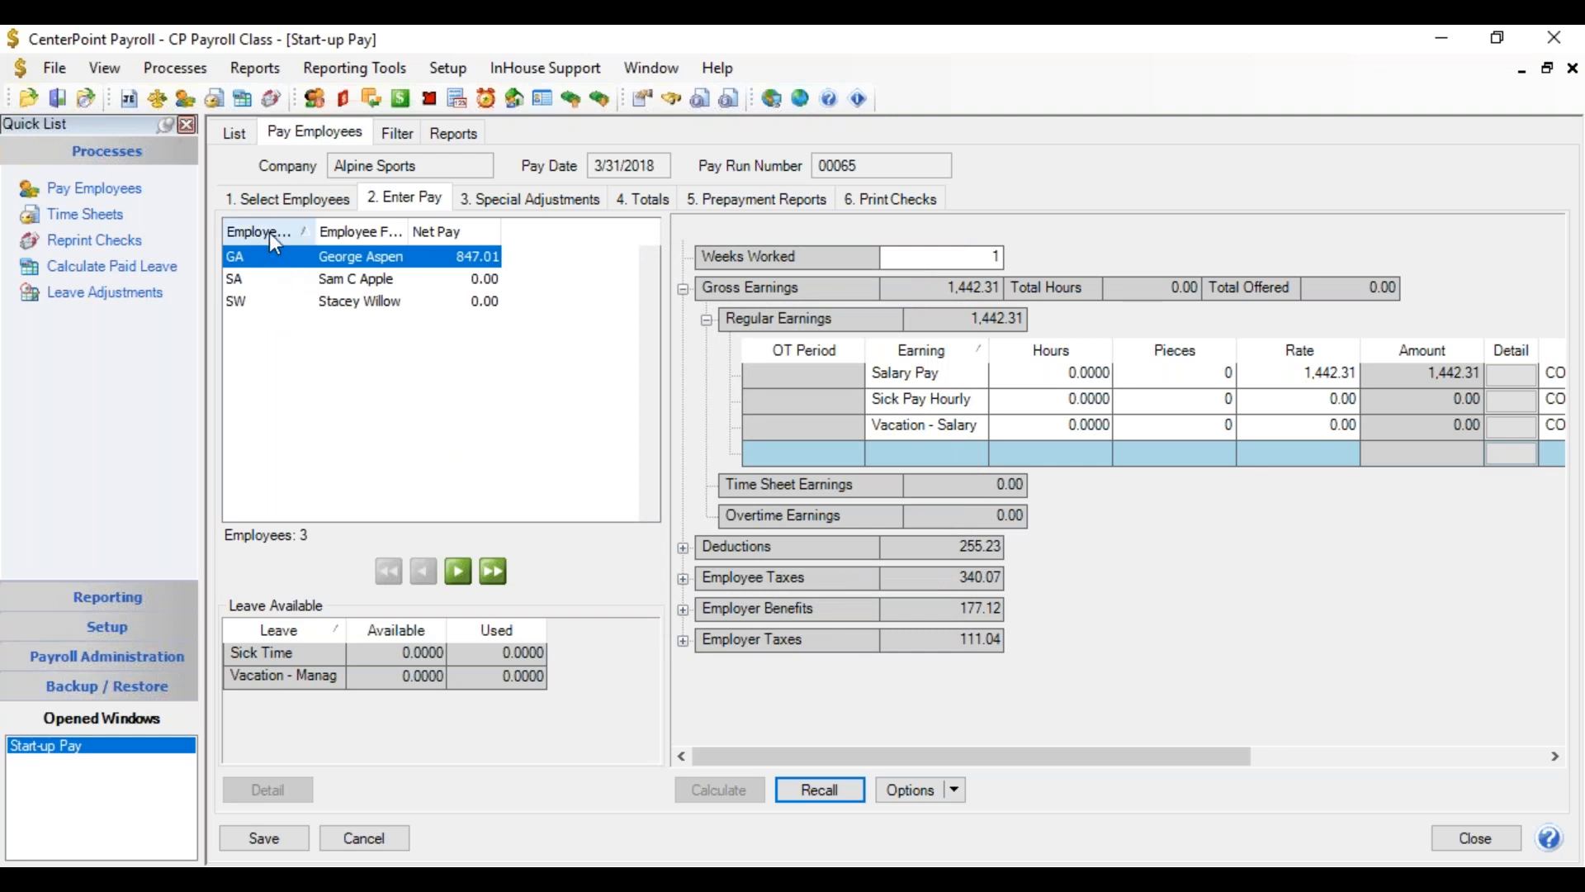
{"action": "left_click", "coordinate": [373, 230]}
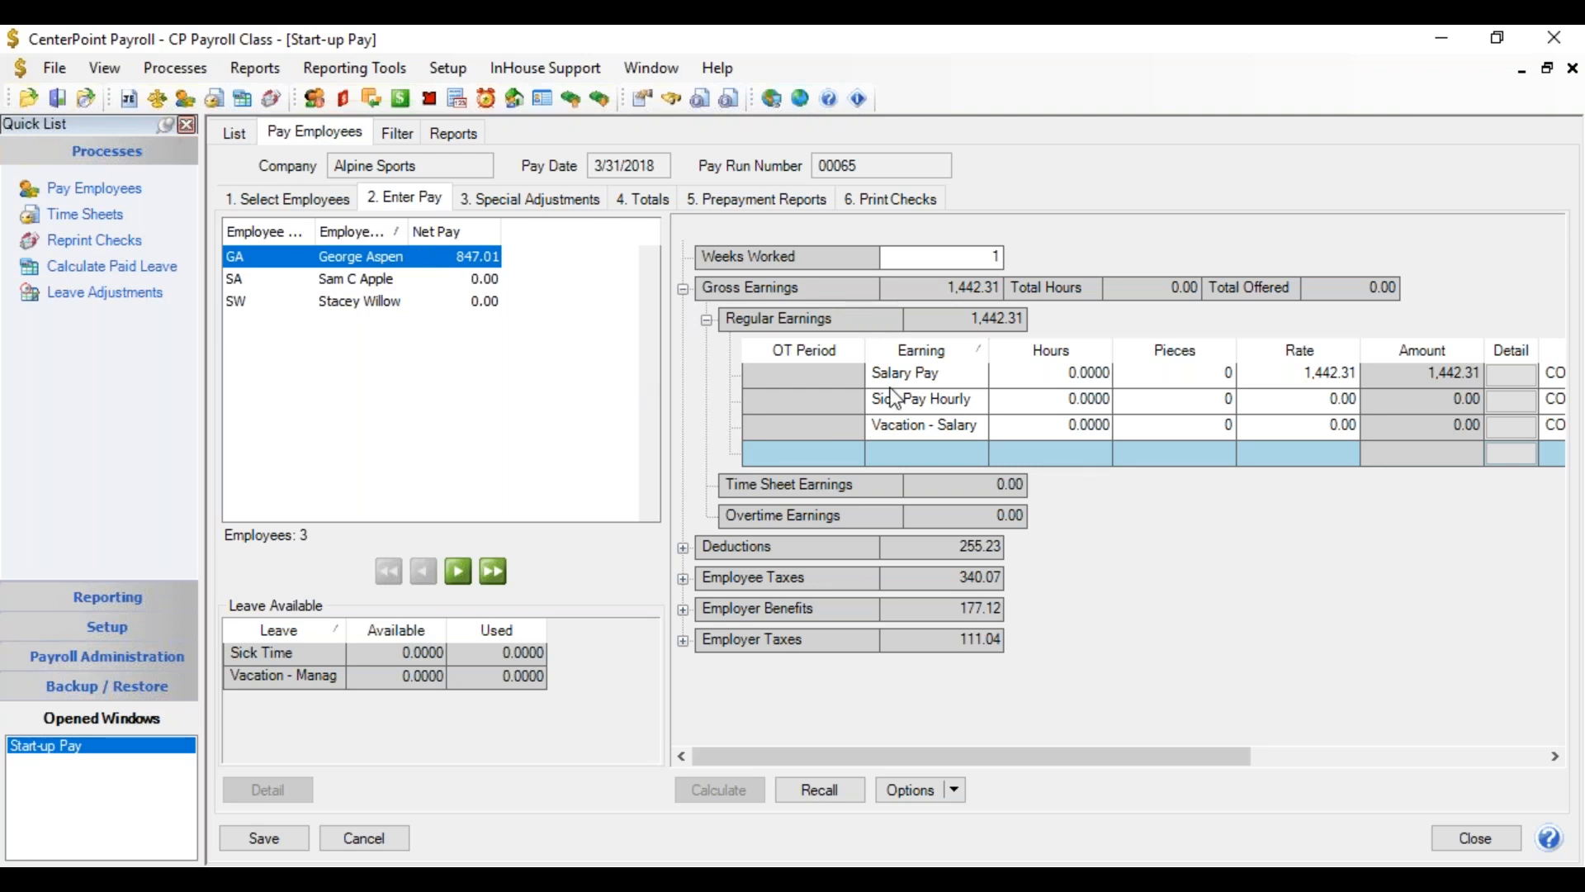
Set the selected employee's Salary Pay rate to 18,750.00
{"action": "left_click", "coordinate": [1298, 380]}
{"action": "type", "text": "18,750.00"}
{"action": "key", "text": "Tab"}
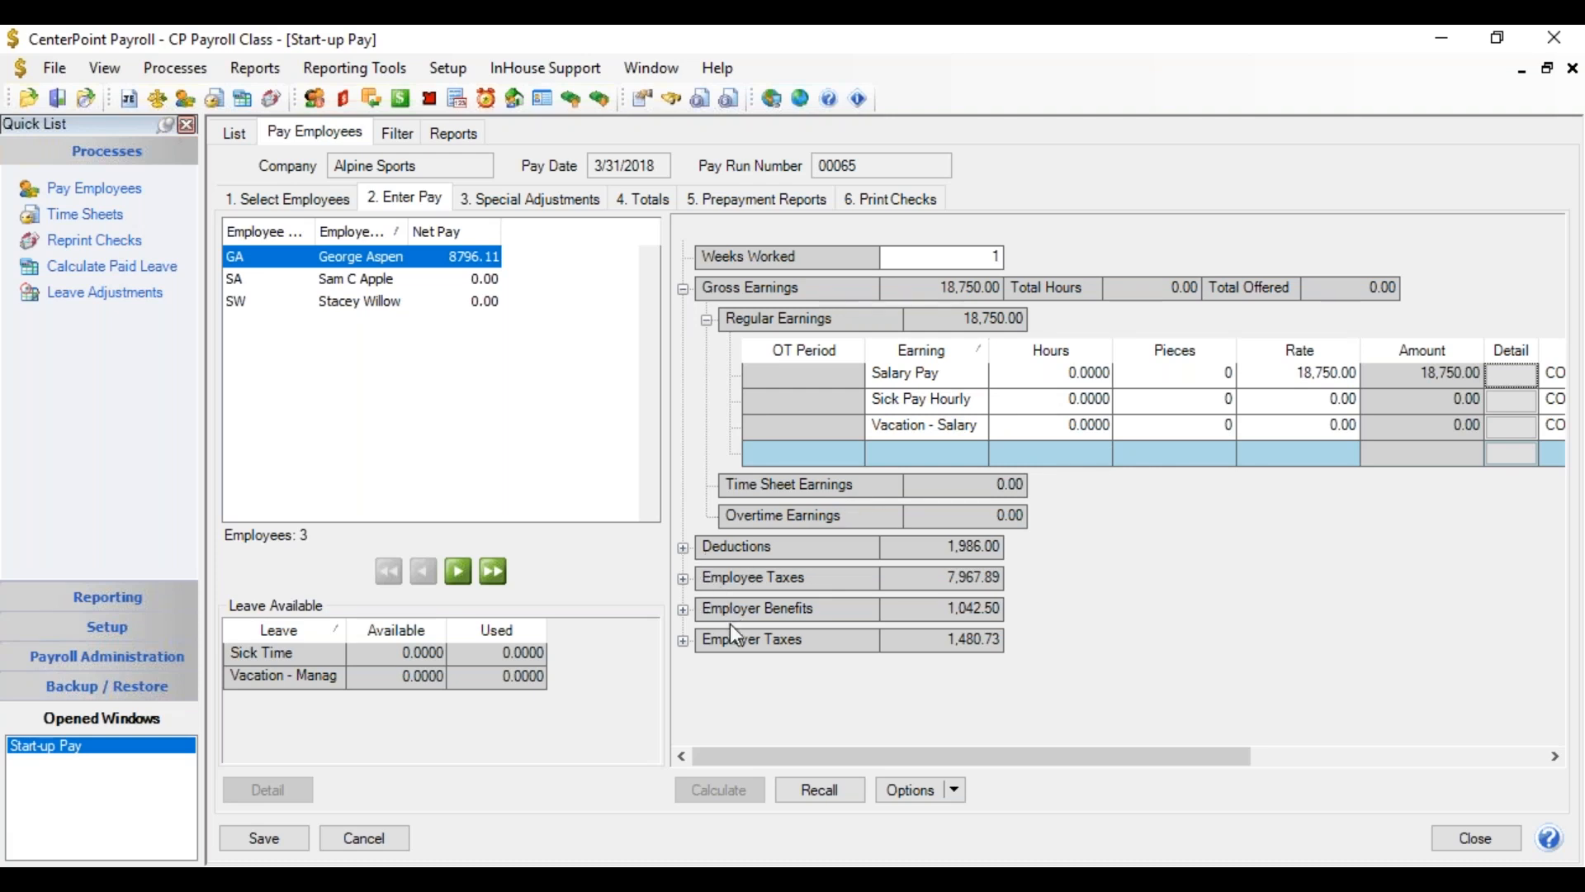
Override the employee's Dental Insurance deduction with an amount of 169.00
{"action": "left_click", "coordinate": [684, 548]}
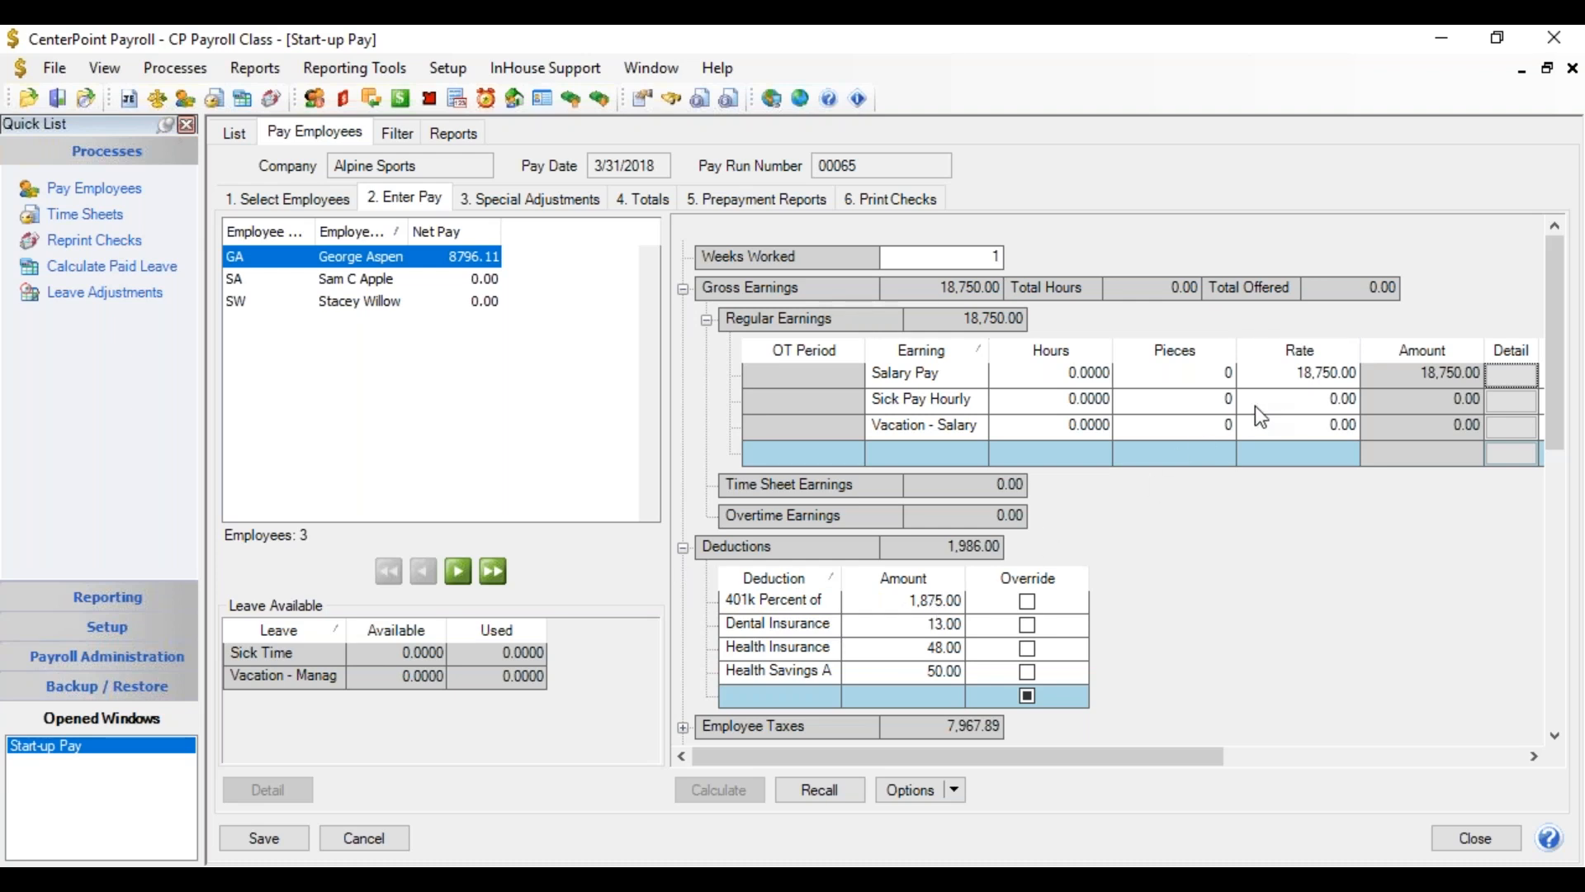
{"action": "left_click", "coordinate": [912, 630]}
{"action": "type", "text": "169"}
{"action": "key", "text": "Tab"}
{"action": "left_click", "coordinate": [1028, 631]}
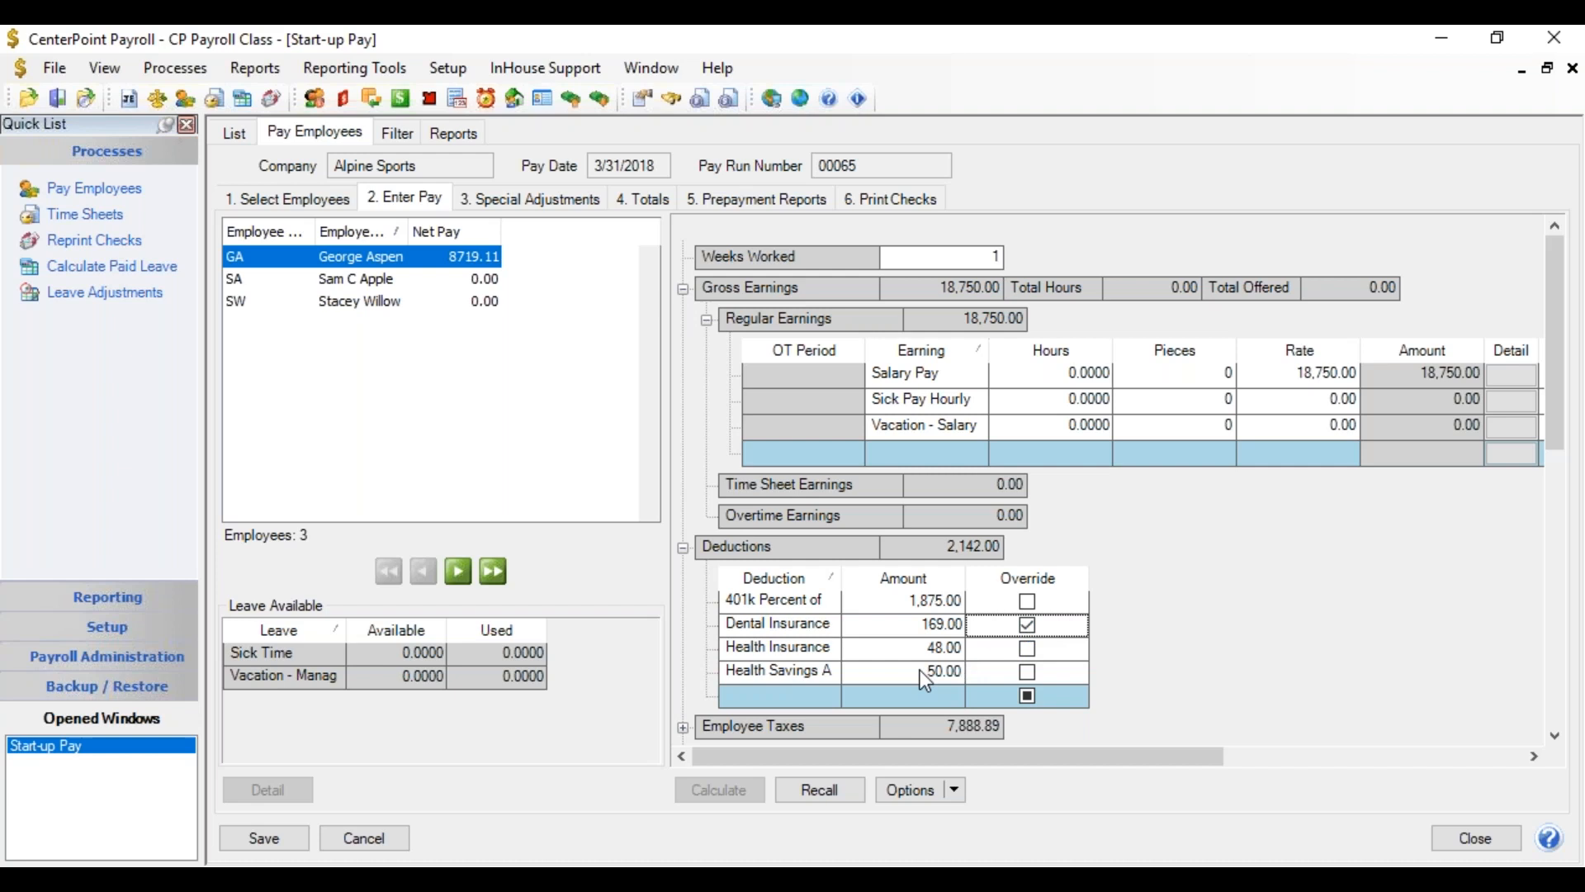
Expand the employee taxes and override the Federal Withholding amount with 800.00
{"action": "left_click_drag", "start_coordinate": [1553, 433], "coordinate": [1559, 496]}
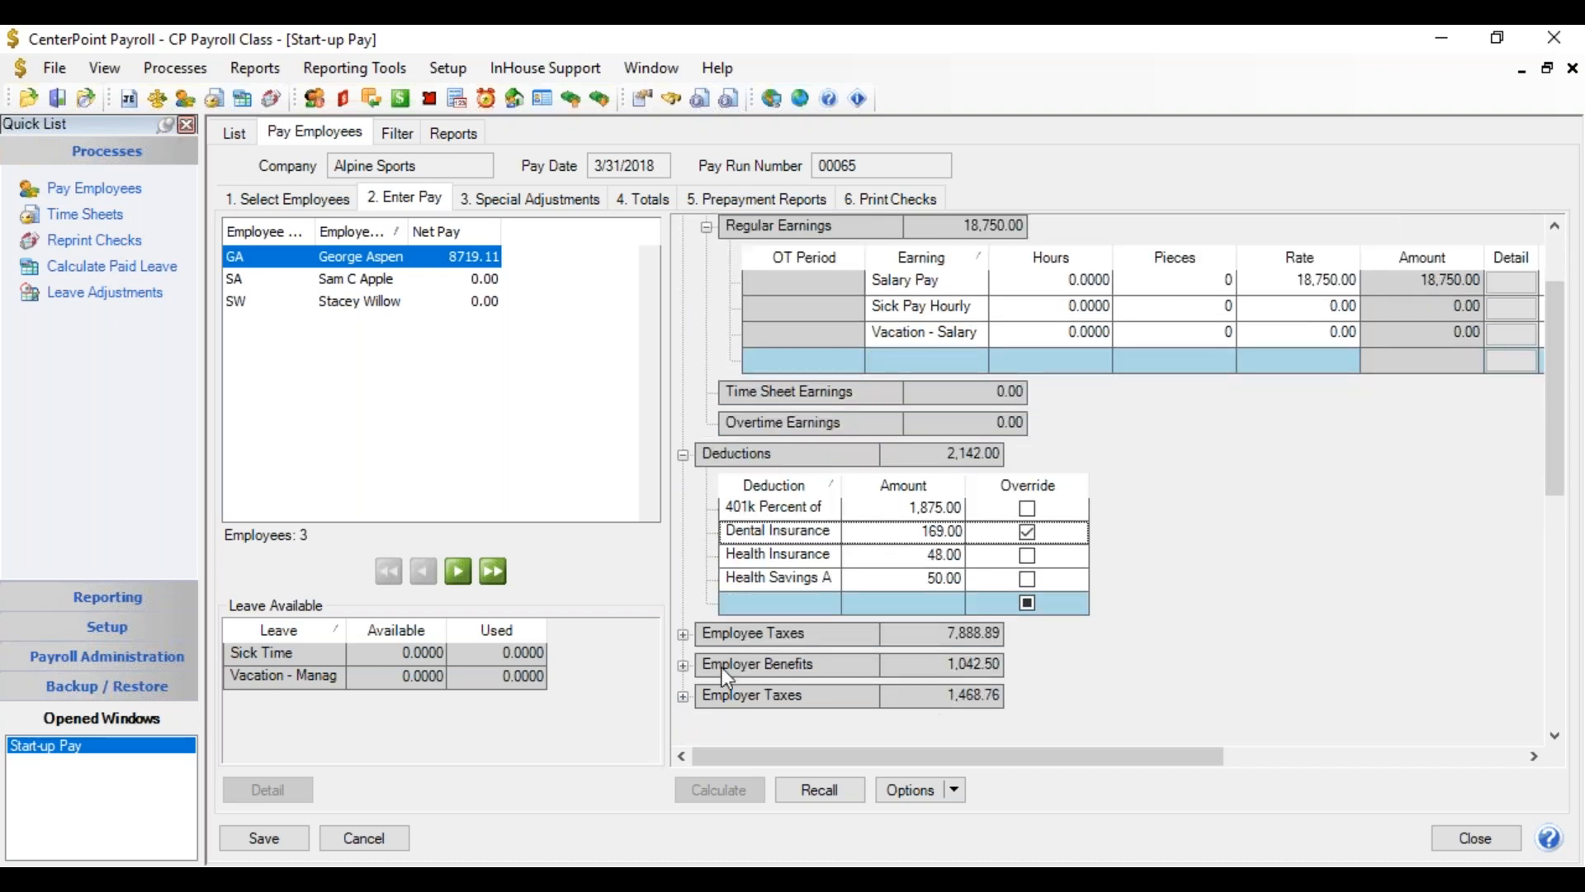
{"action": "left_click", "coordinate": [684, 635]}
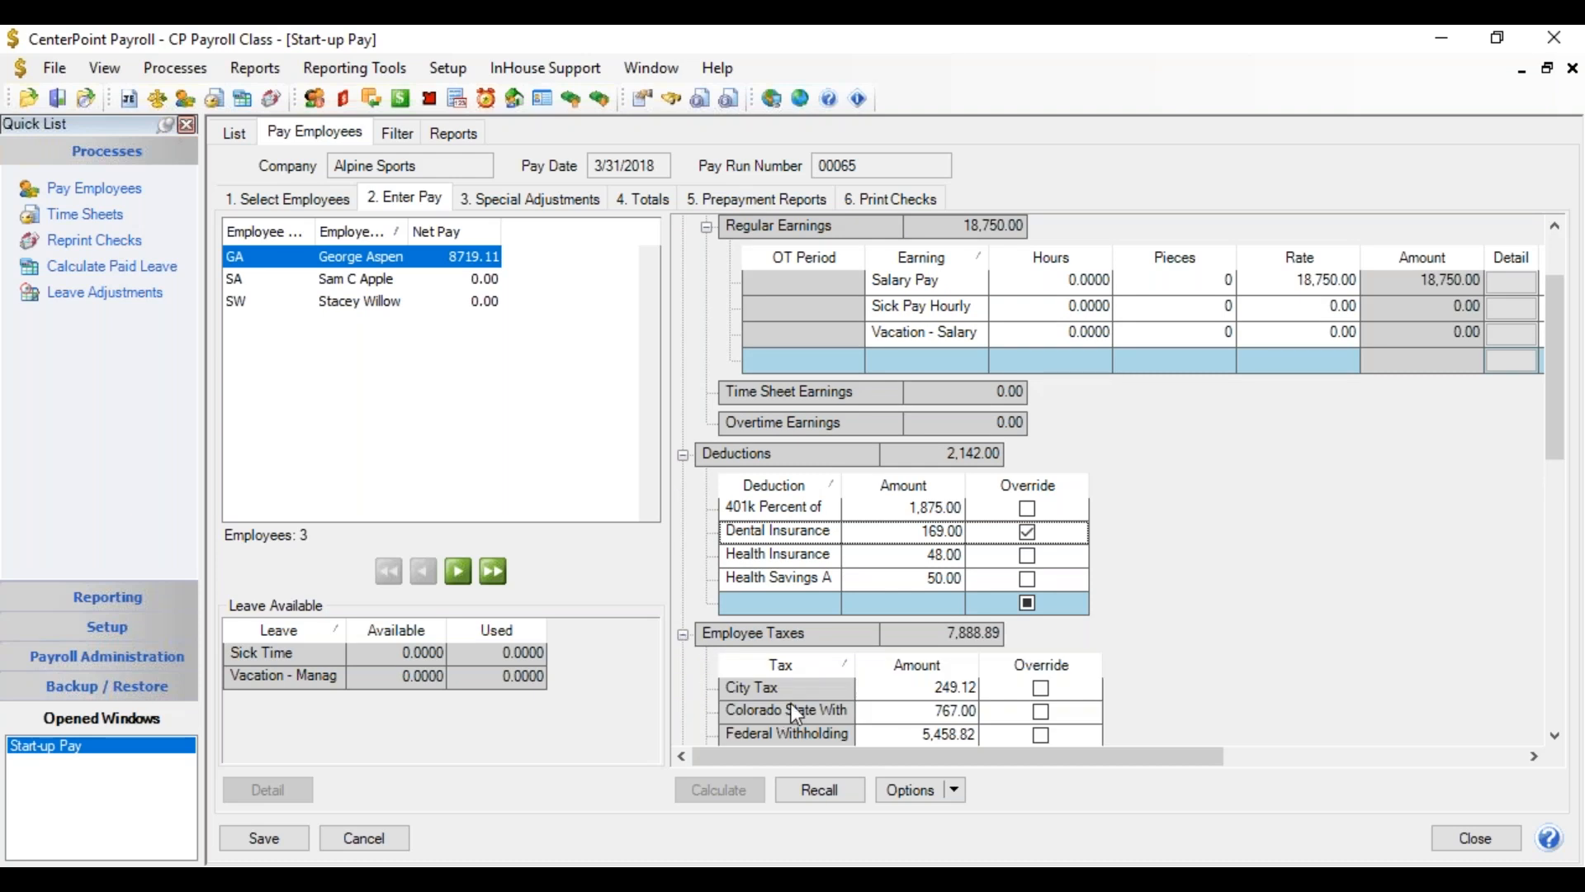
{"action": "left_click_drag", "start_coordinate": [1549, 383], "coordinate": [1578, 450]}
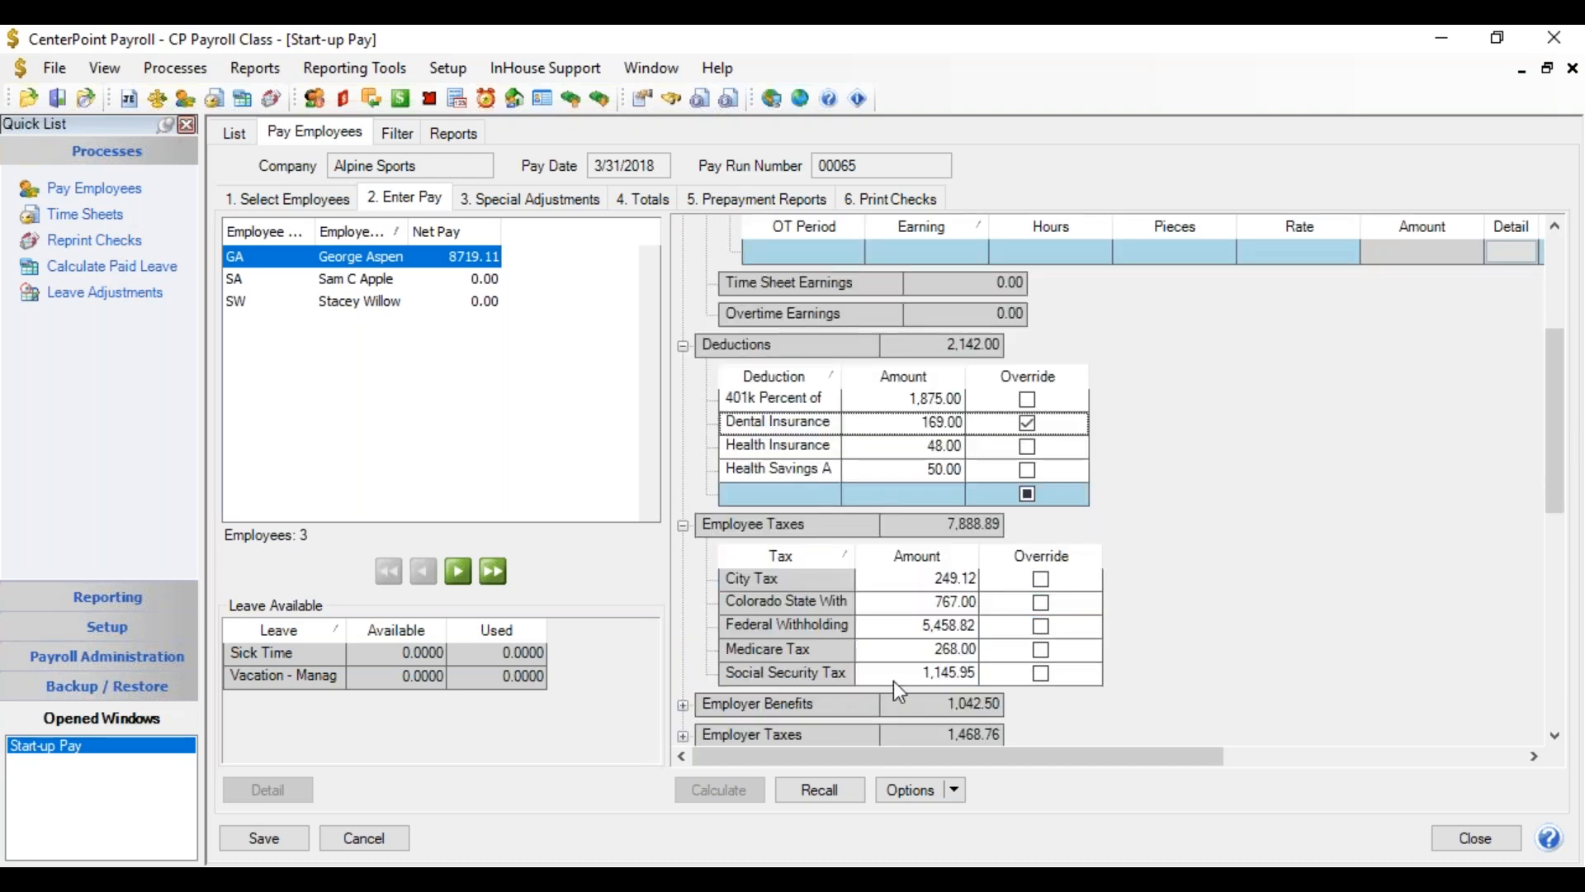
{"action": "left_click", "coordinate": [908, 626]}
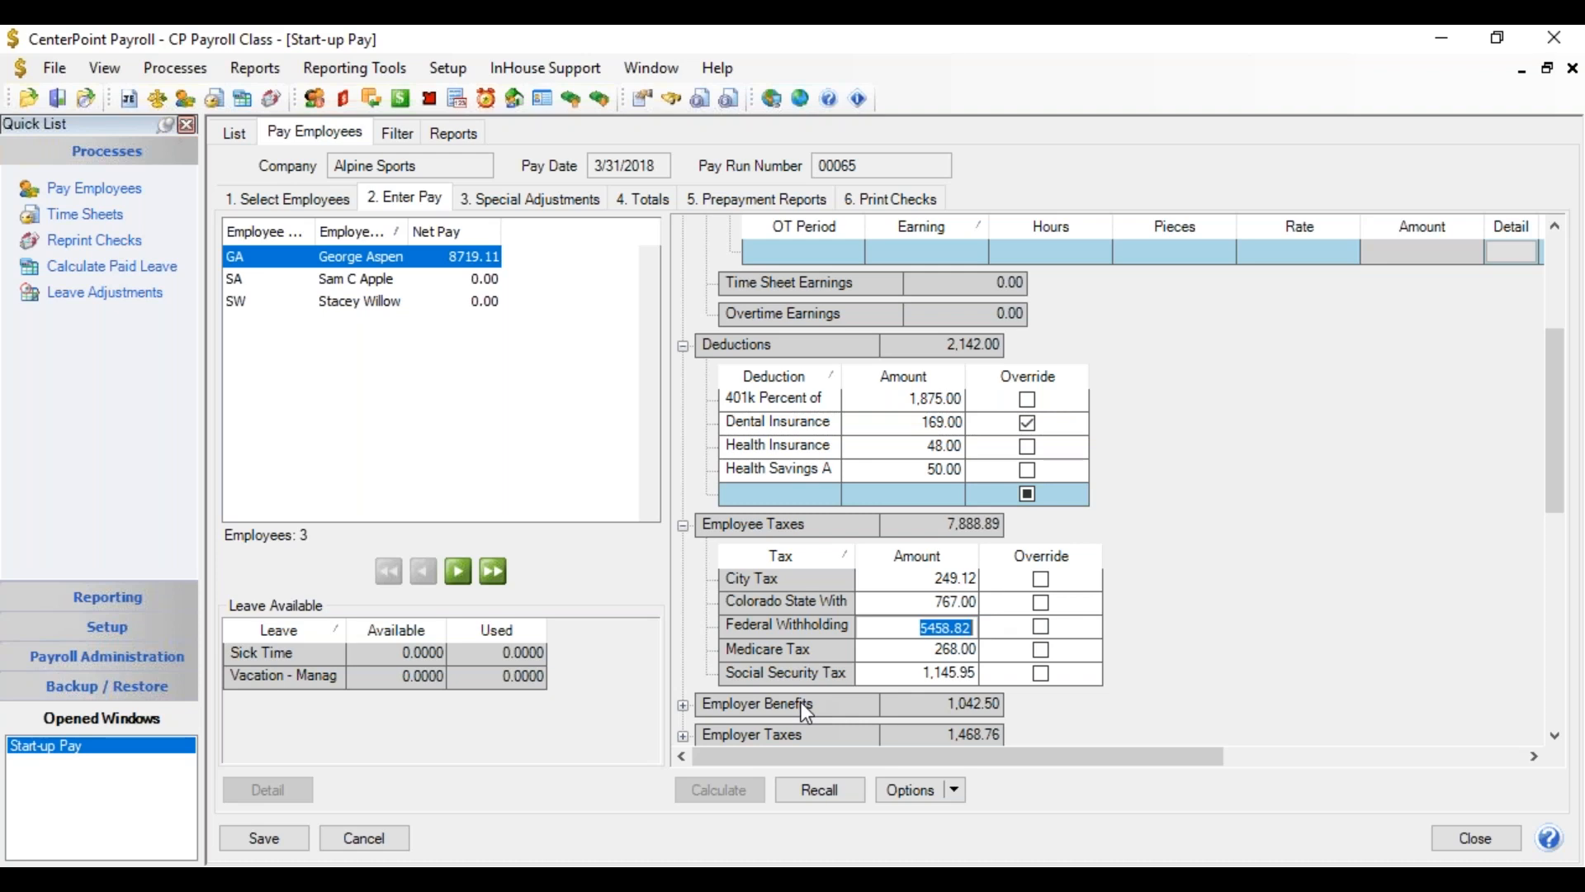
{"action": "type", "text": "800.00"}
{"action": "key", "text": "Tab"}
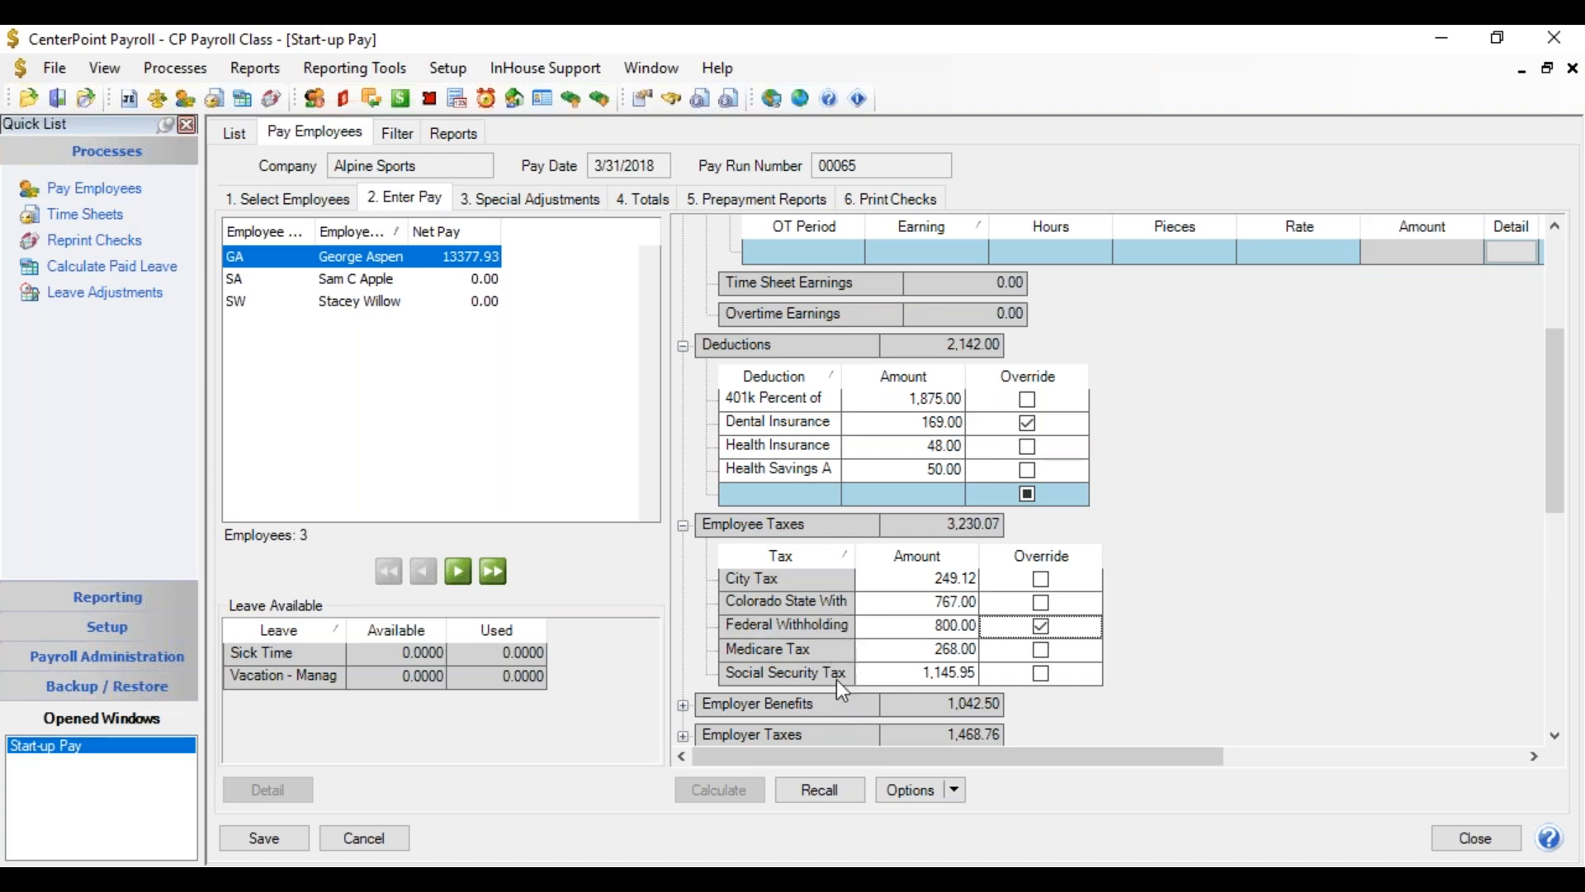
{"action": "left_click_drag", "start_coordinate": [1552, 413], "coordinate": [1554, 463]}
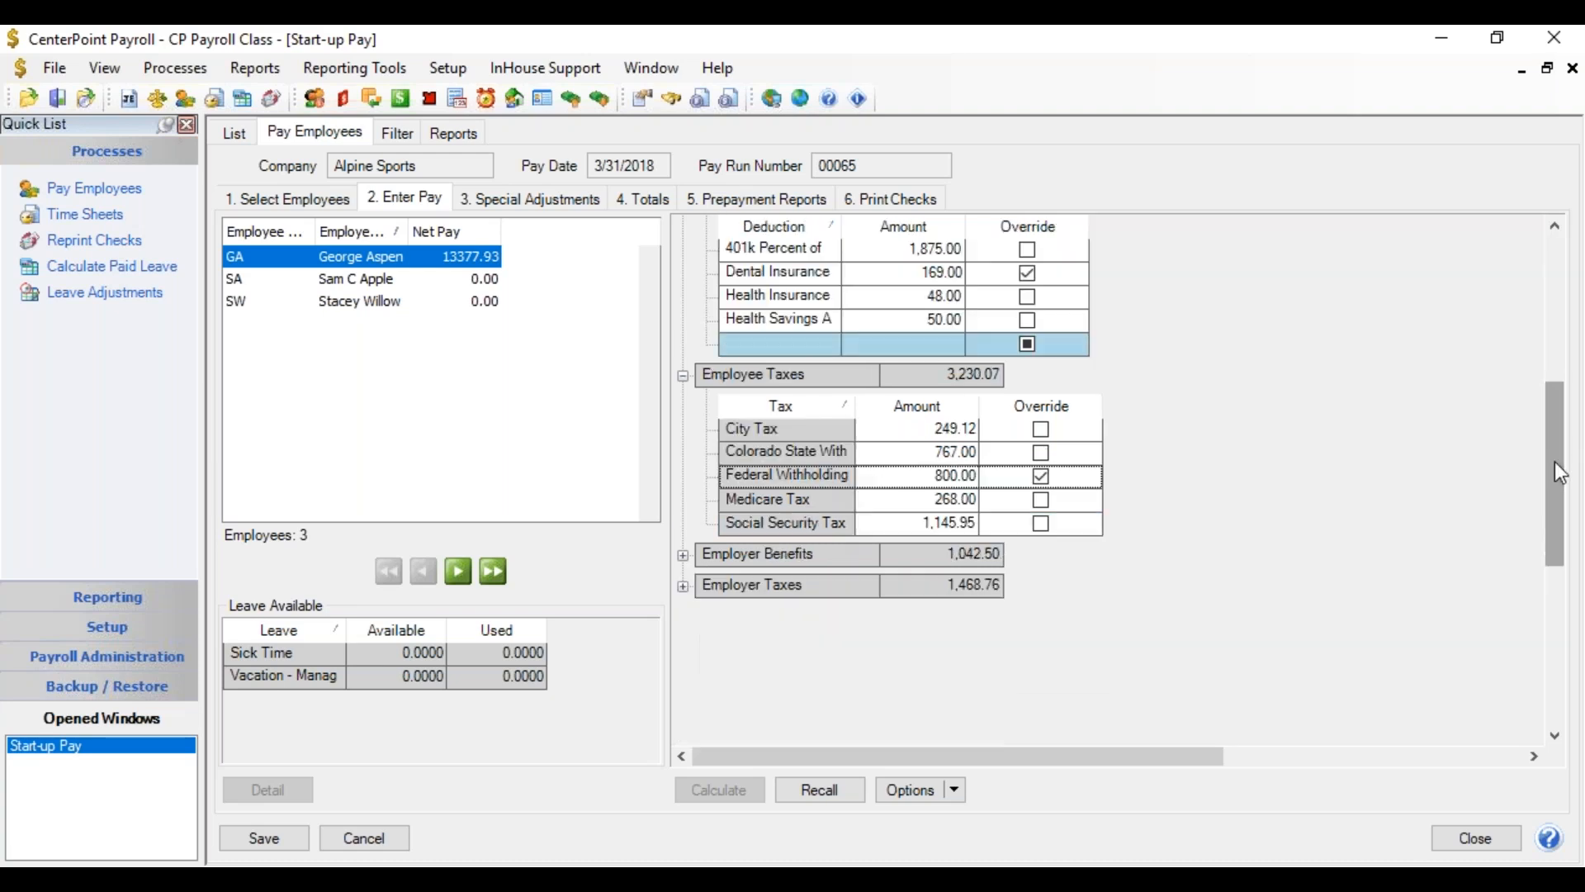
Expand the employee's Employer Benefits and Employer Taxes sections to review their amounts
{"action": "left_click", "coordinate": [683, 556]}
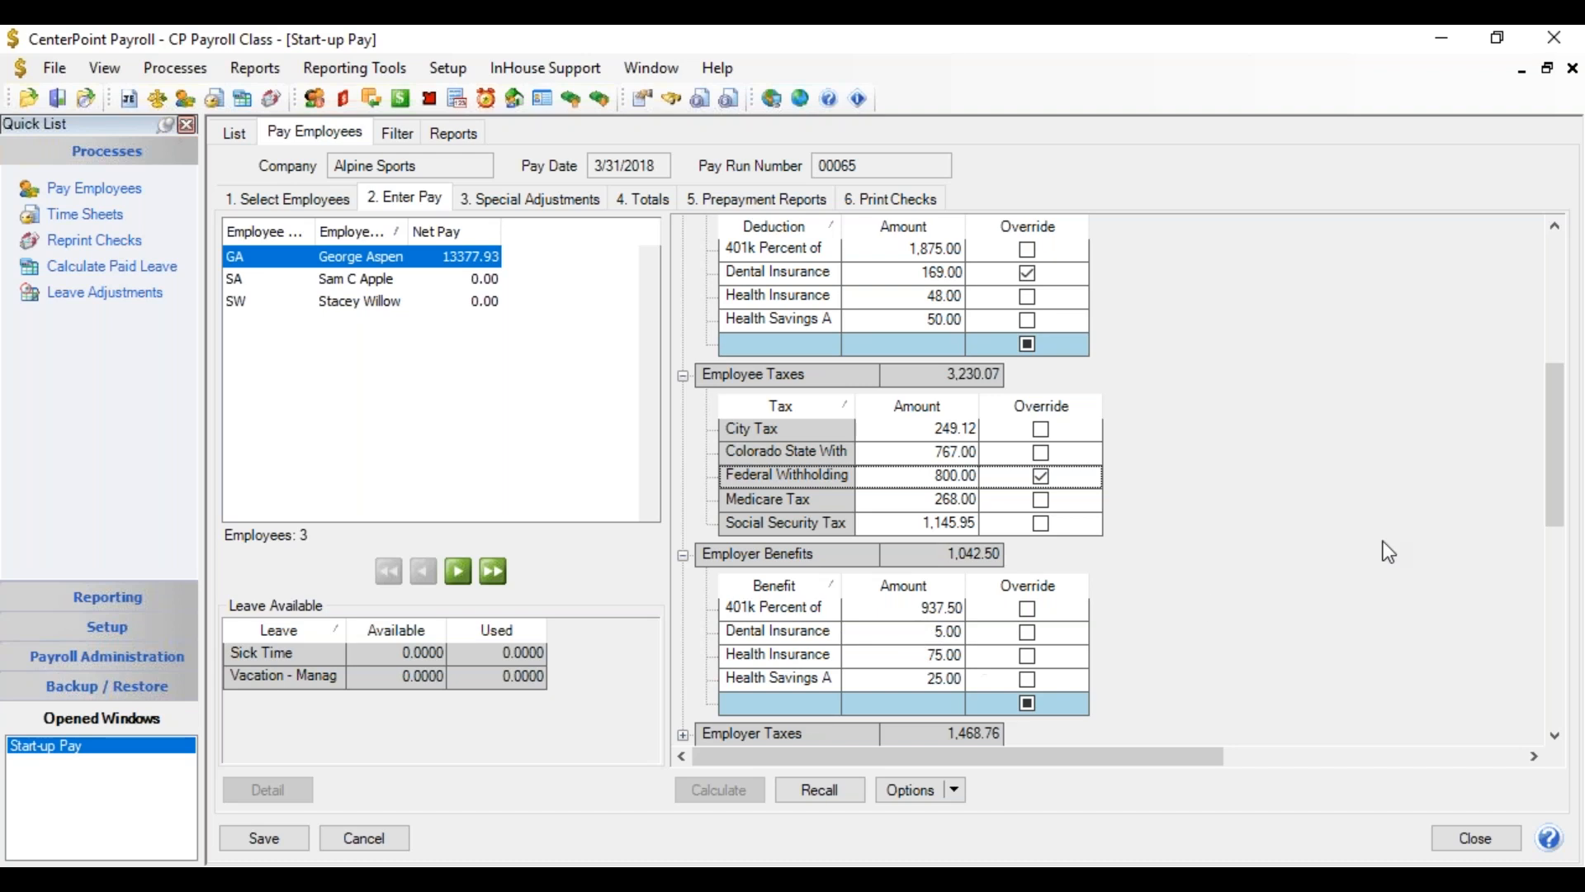
{"action": "left_click_drag", "start_coordinate": [1549, 399], "coordinate": [1552, 434]}
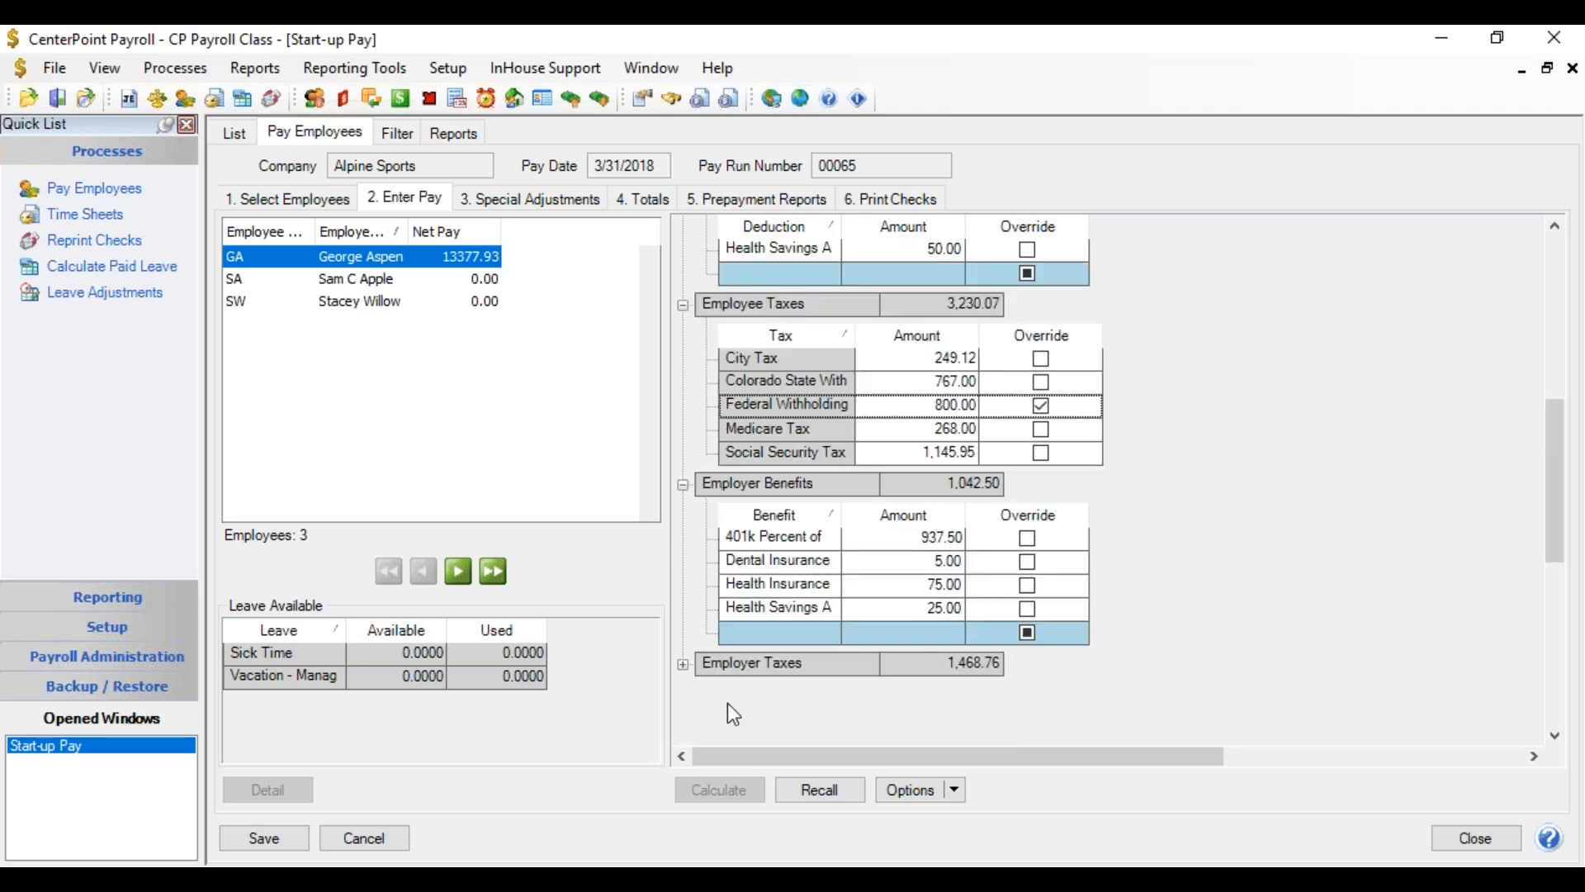
{"action": "left_click", "coordinate": [683, 664]}
{"action": "left_click_drag", "start_coordinate": [1552, 471], "coordinate": [1537, 502]}
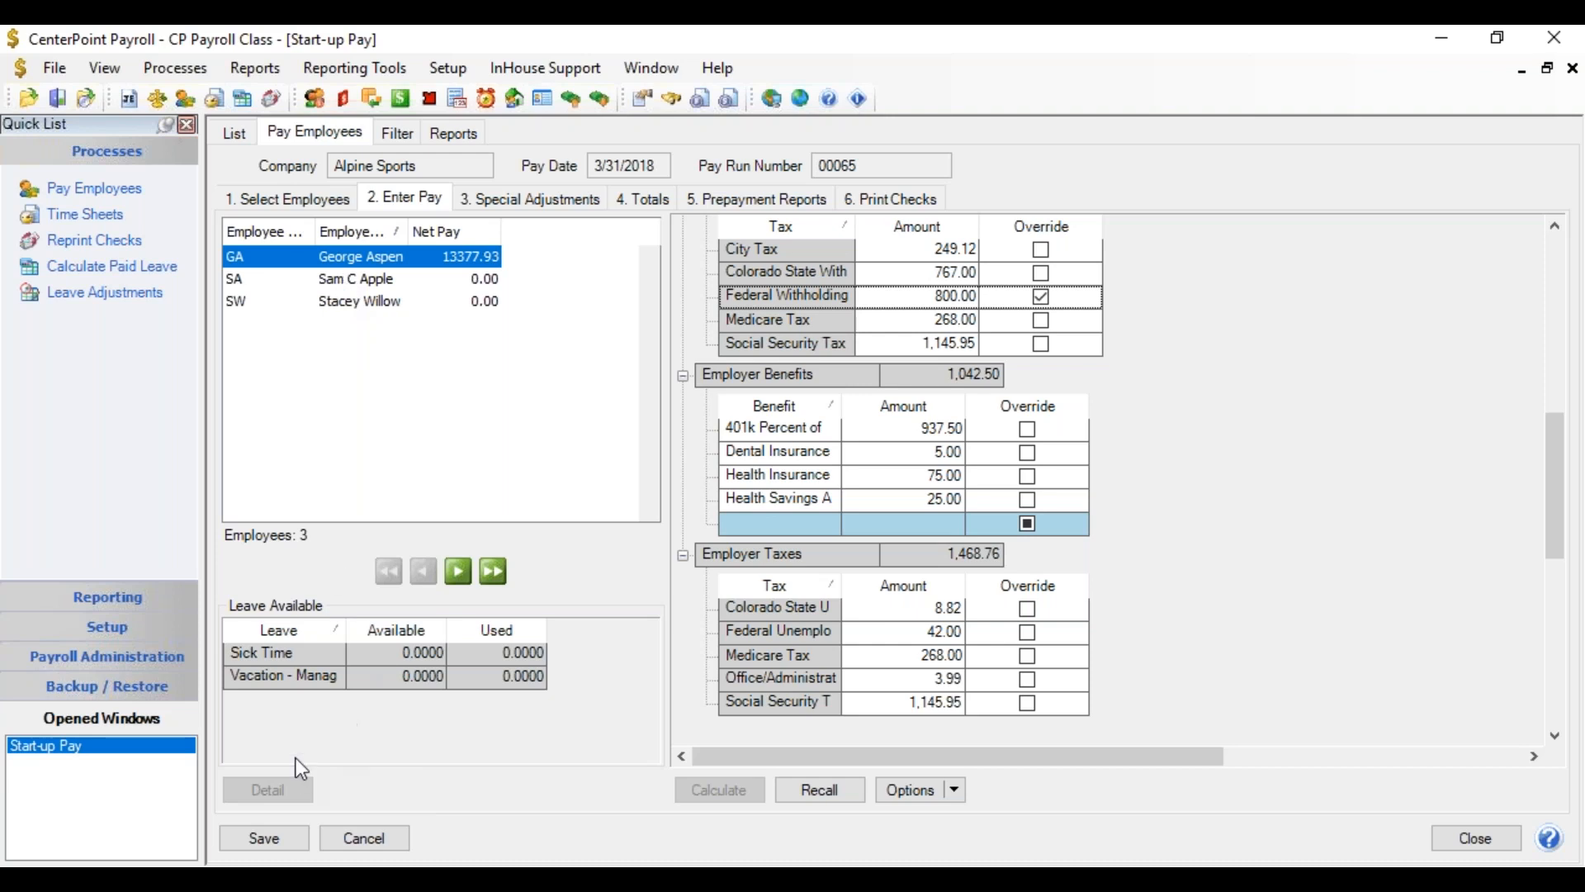
Select the second employee in the pay entry list and enter 300 hours of Hourly Pay
{"action": "left_click", "coordinate": [335, 285]}
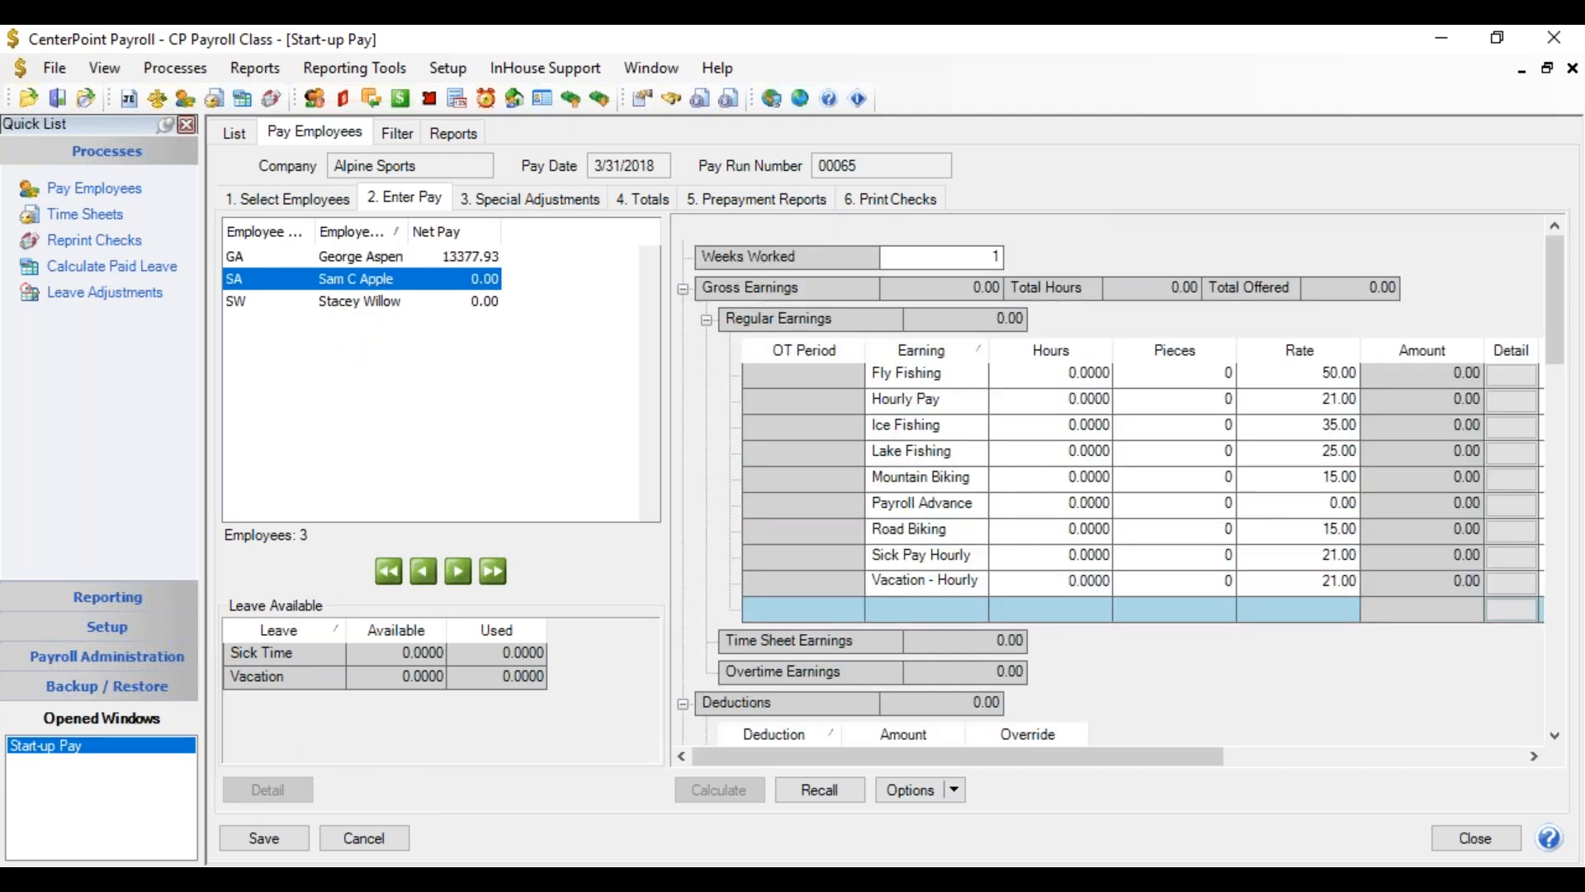
{"action": "left_click", "coordinate": [1022, 404]}
{"action": "type", "text": "300.0"}
{"action": "key", "text": "Tab"}
Enter 25 hours and 15 pieces for the employee's Ice Fishing earning
{"action": "left_click", "coordinate": [1024, 431]}
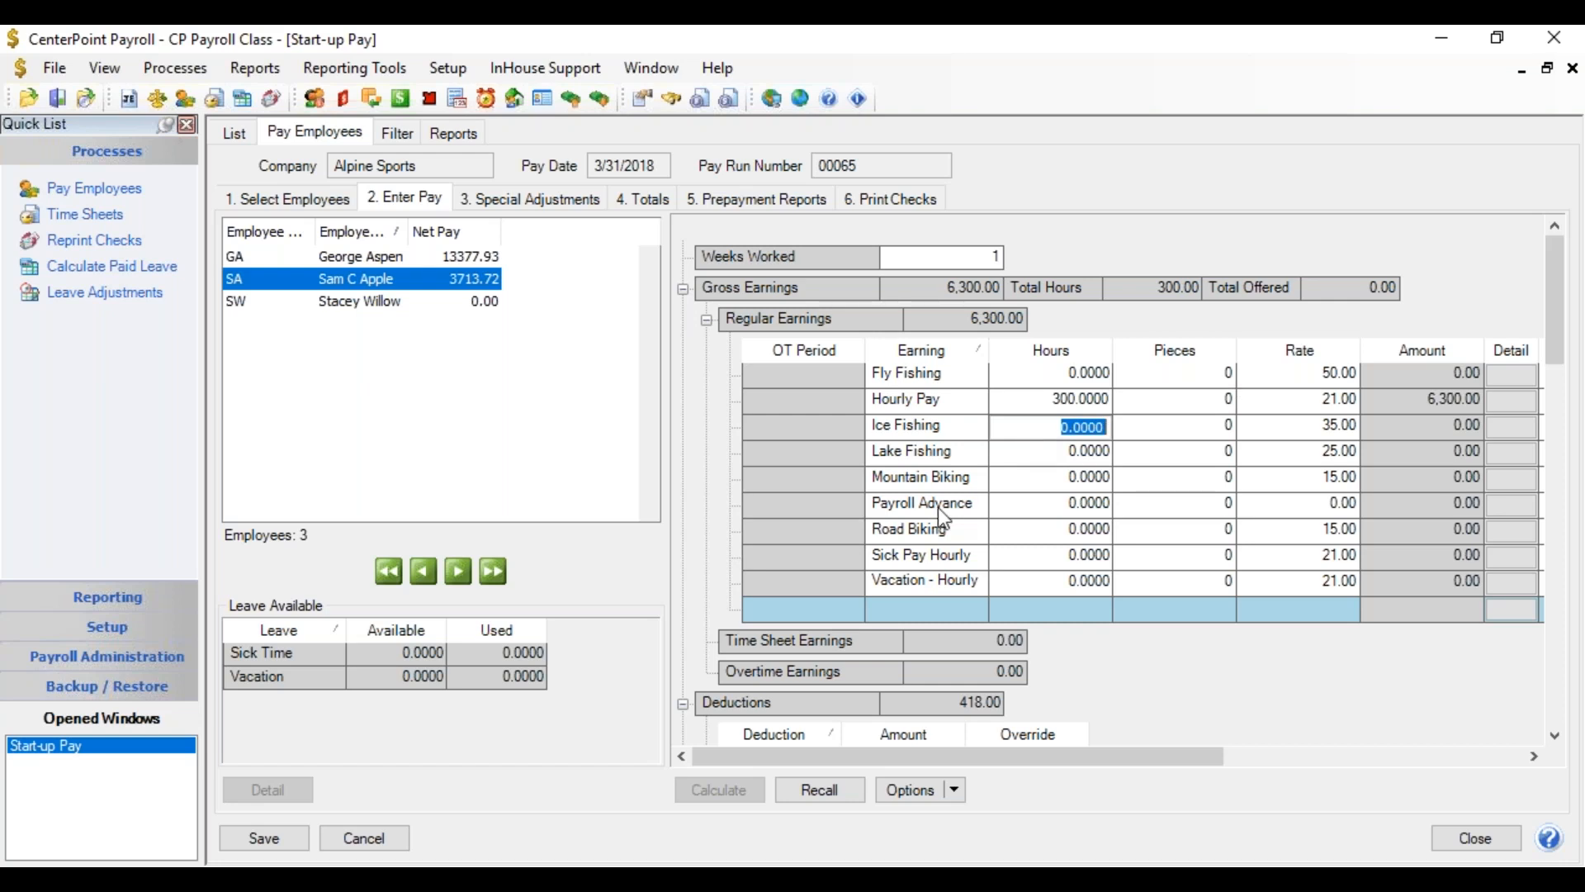
{"action": "type", "text": "25.0"}
{"action": "key", "text": "Tab"}
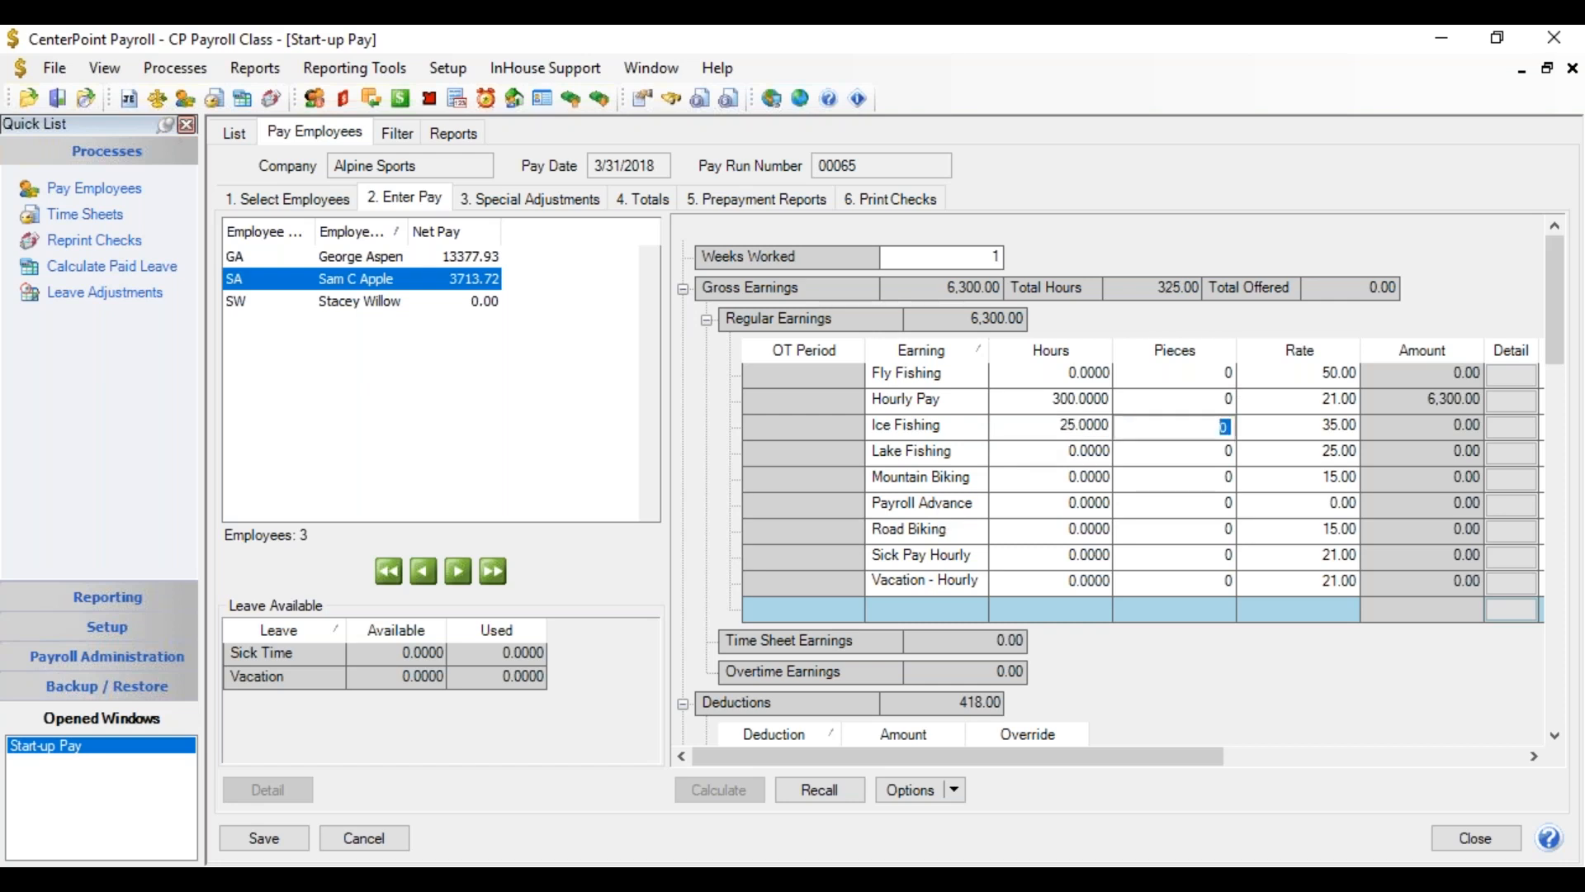
{"action": "type", "text": "15"}
{"action": "key", "text": "Tab"}
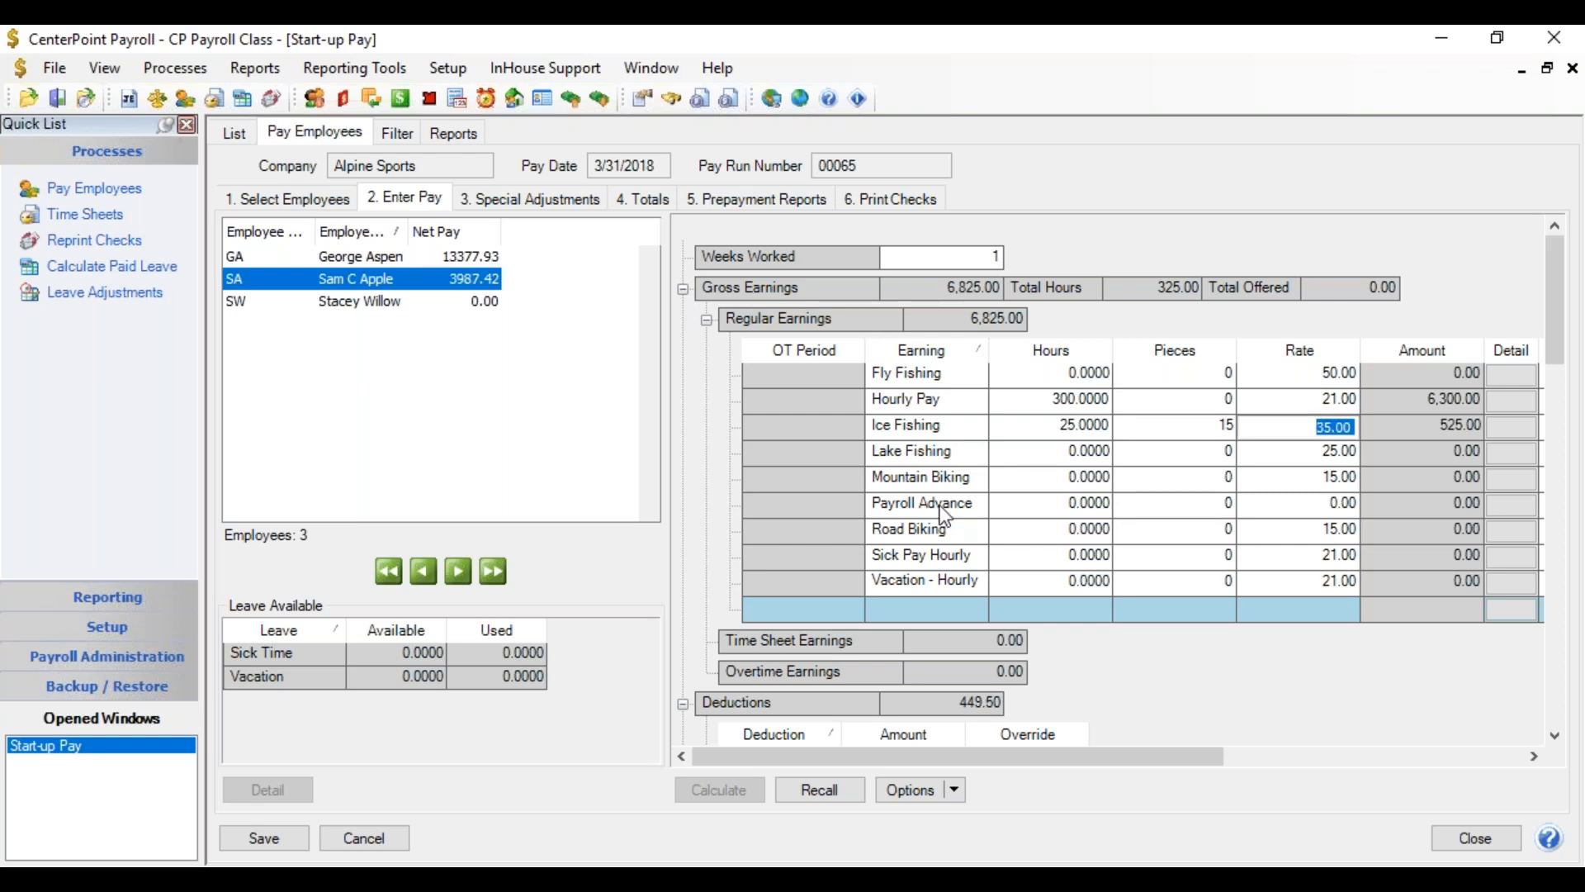
Enter 100 hours for the employee's Mountain Biking earning
{"action": "left_click", "coordinate": [1034, 472]}
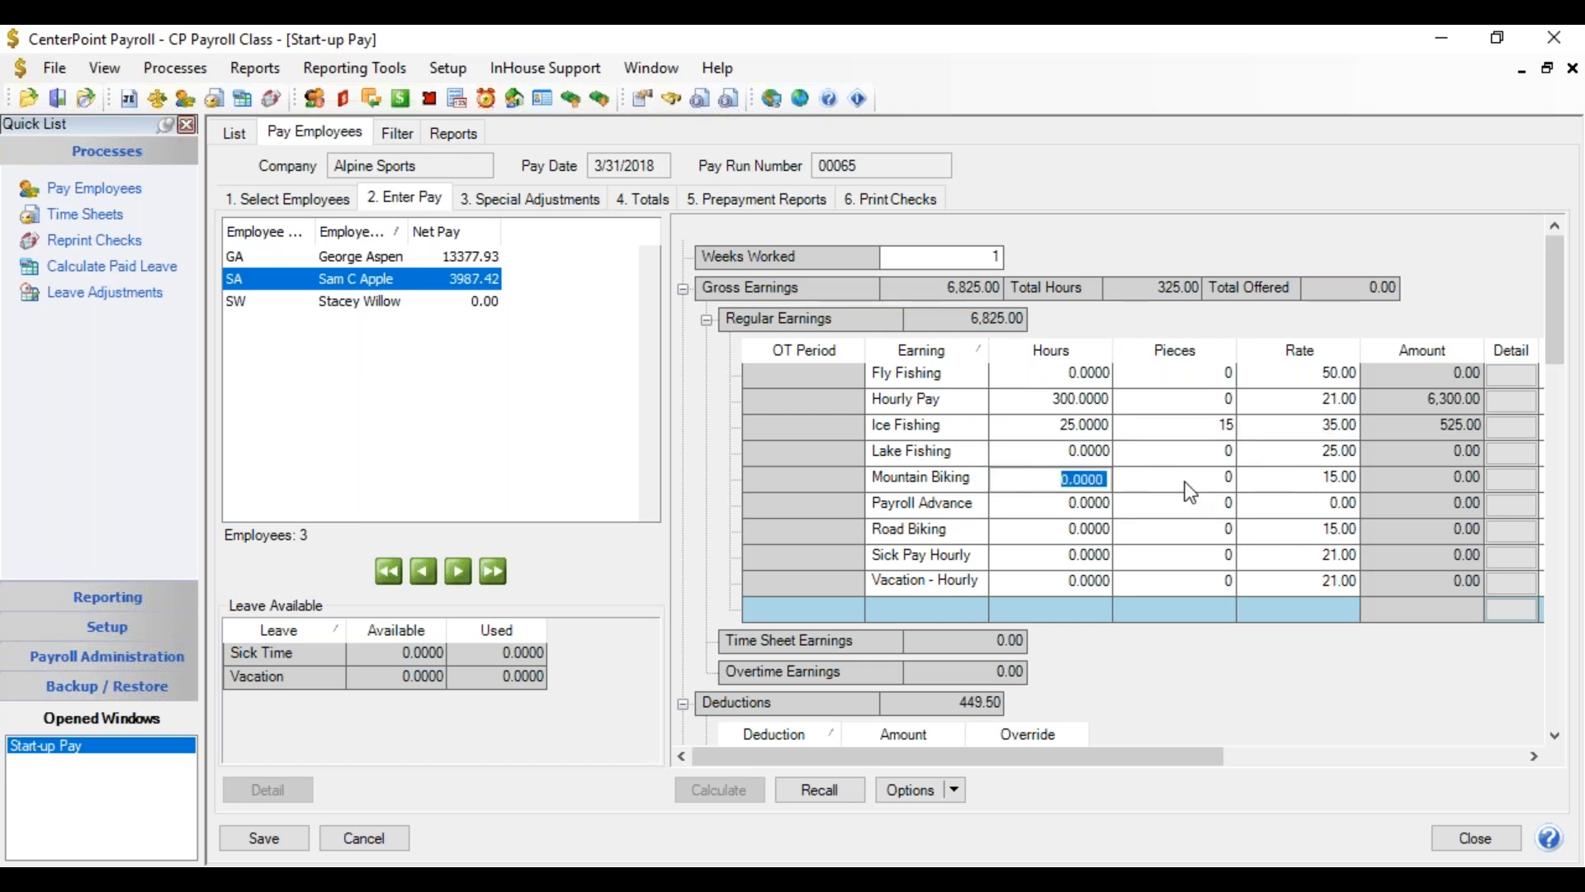
{"action": "type", "text": "100"}
{"action": "key", "text": "Tab"}
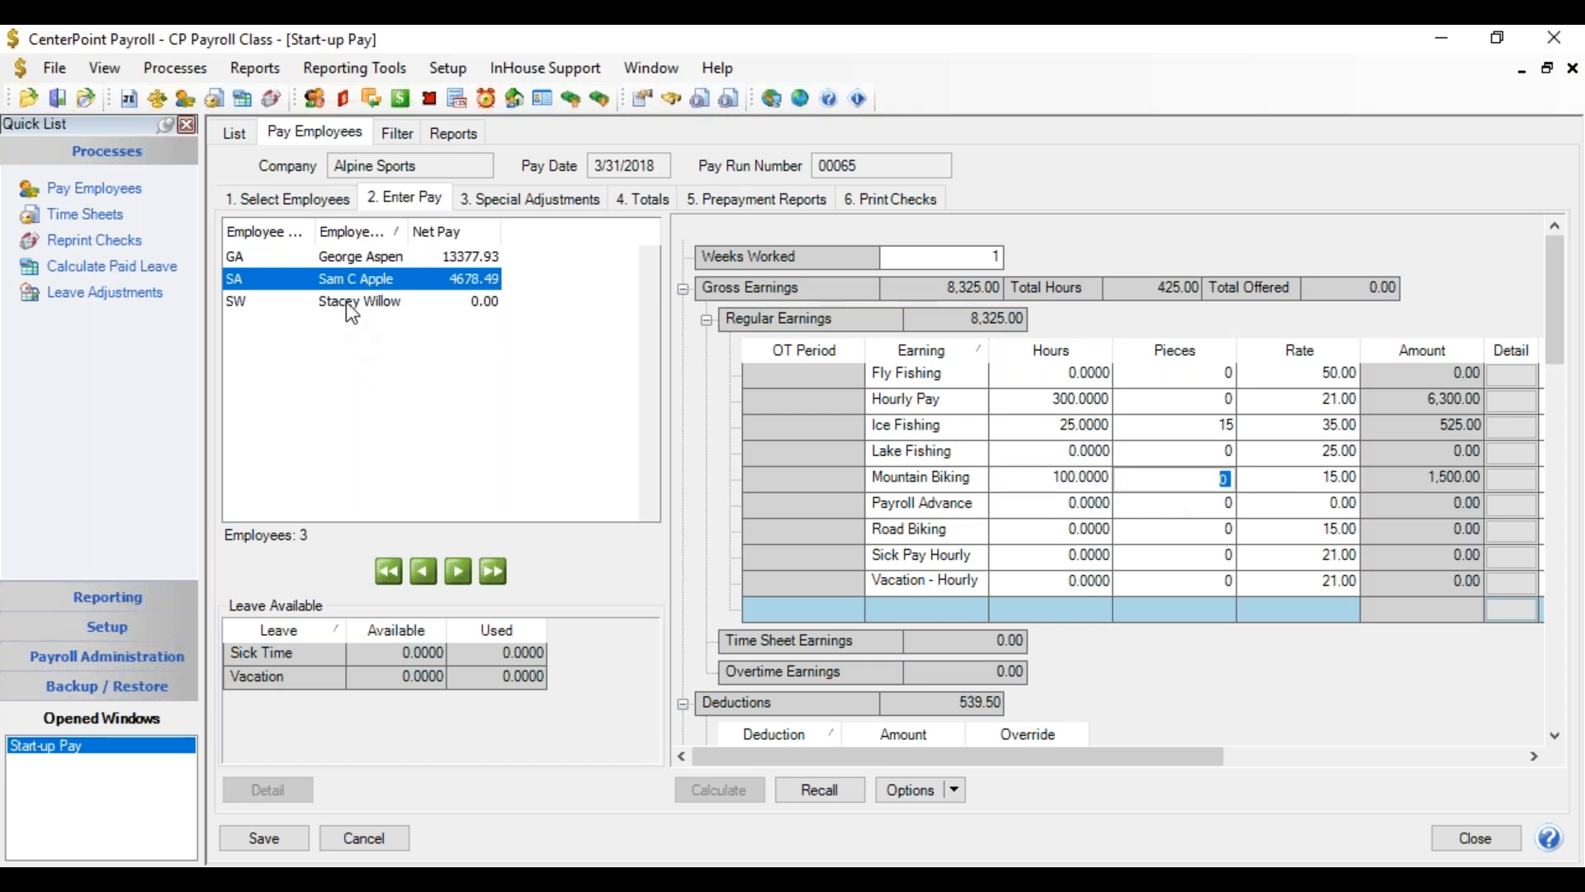
Review the pay run's special adjustments, payroll totals, and check printing options
{"action": "left_click", "coordinate": [541, 202]}
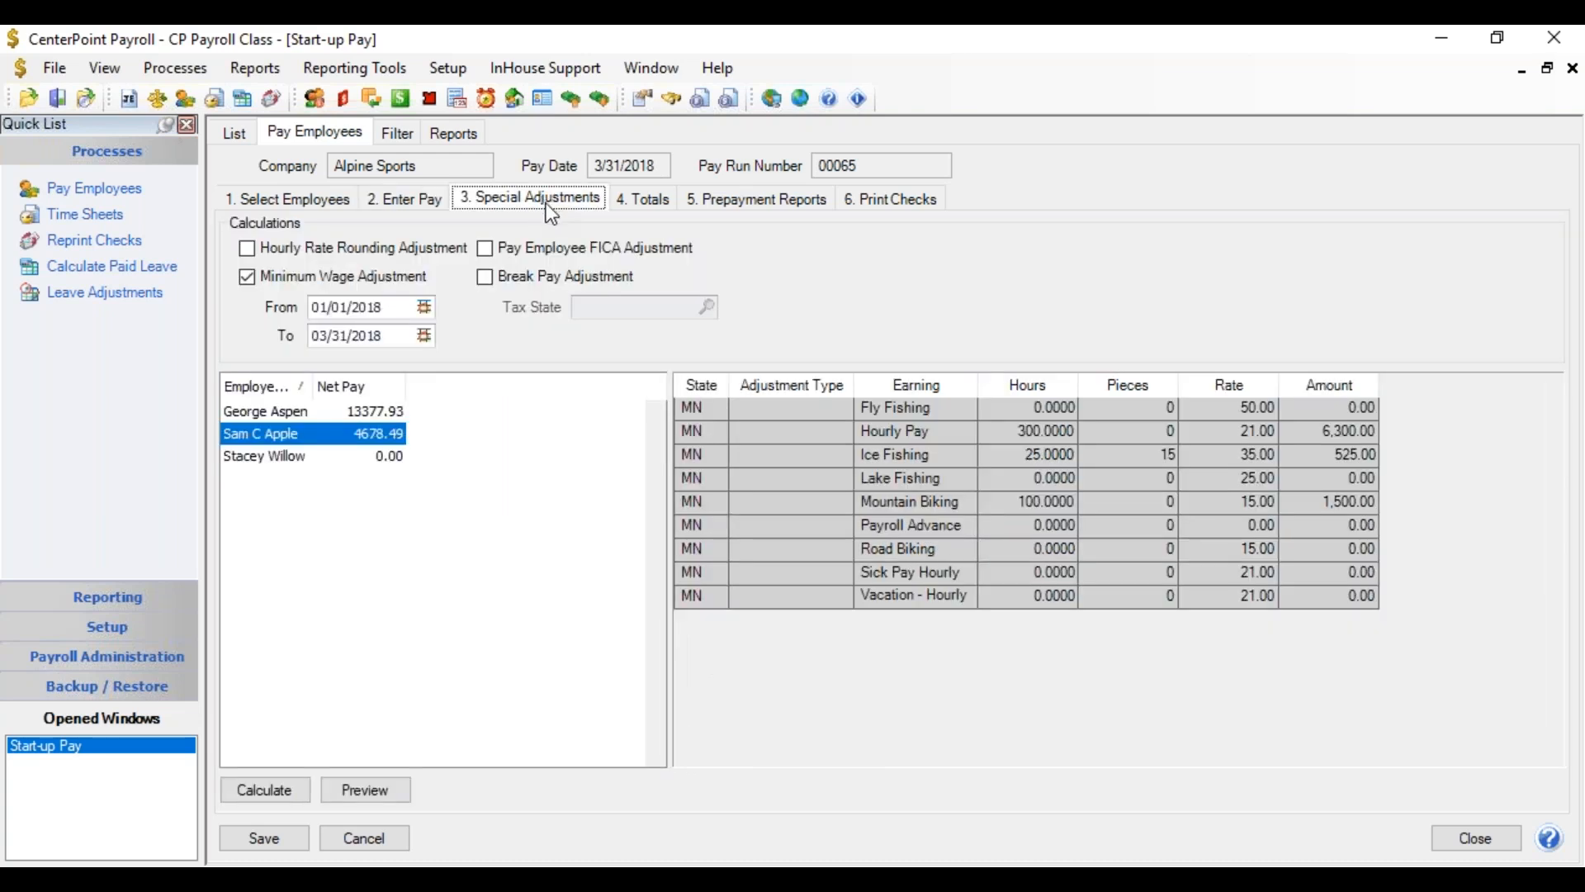
{"action": "left_click", "coordinate": [651, 205]}
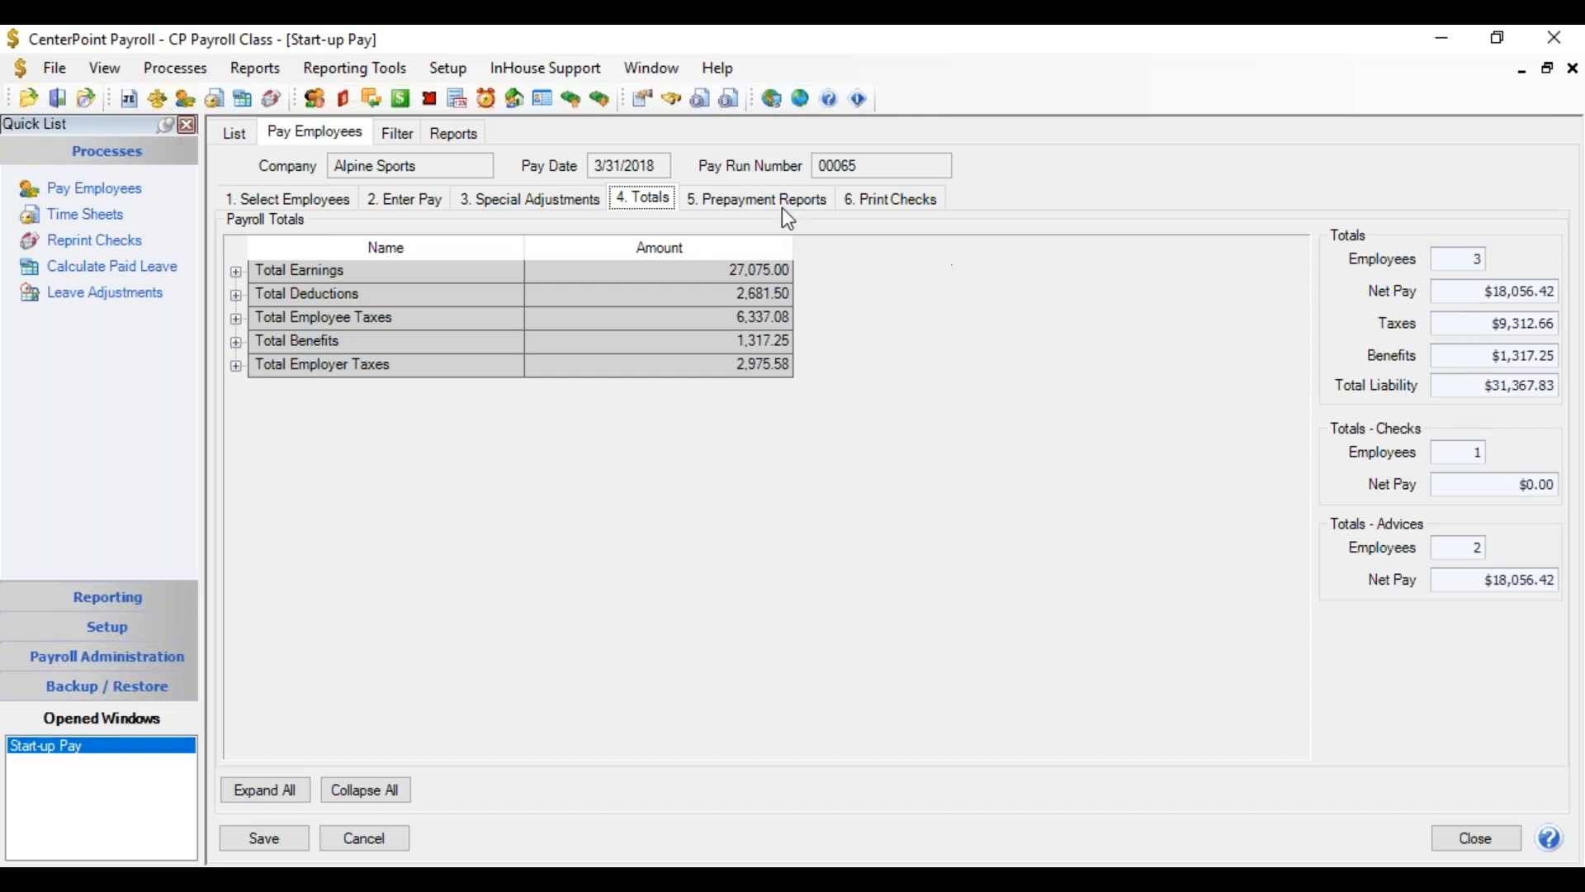
{"action": "left_click", "coordinate": [905, 208]}
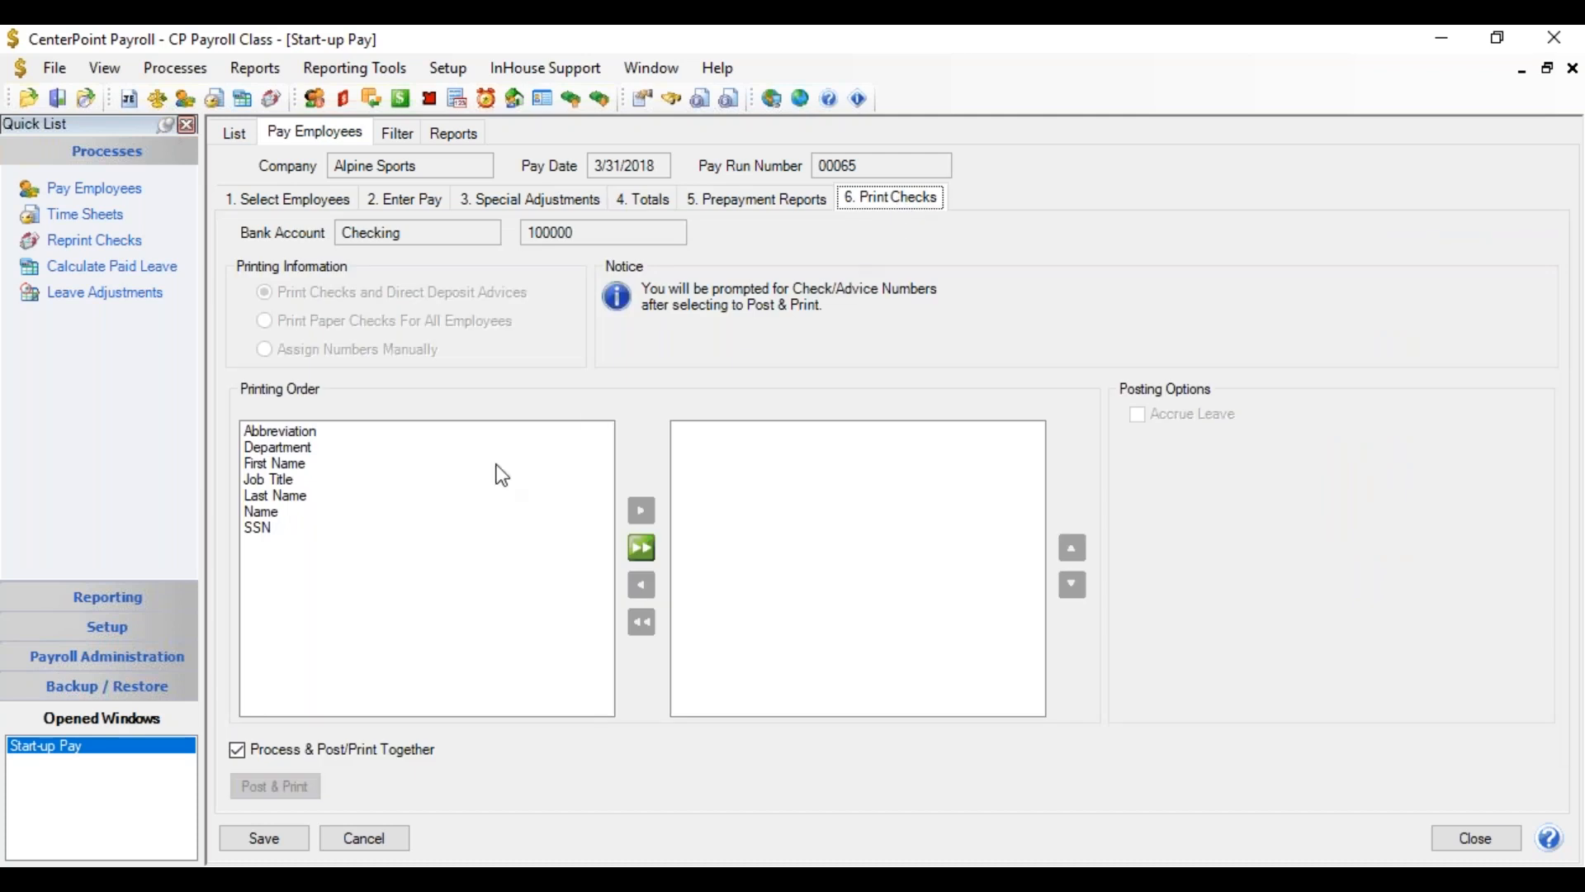
Save the pay run and widen the Status column in the pay run list to show its full text
{"action": "left_click", "coordinate": [265, 838]}
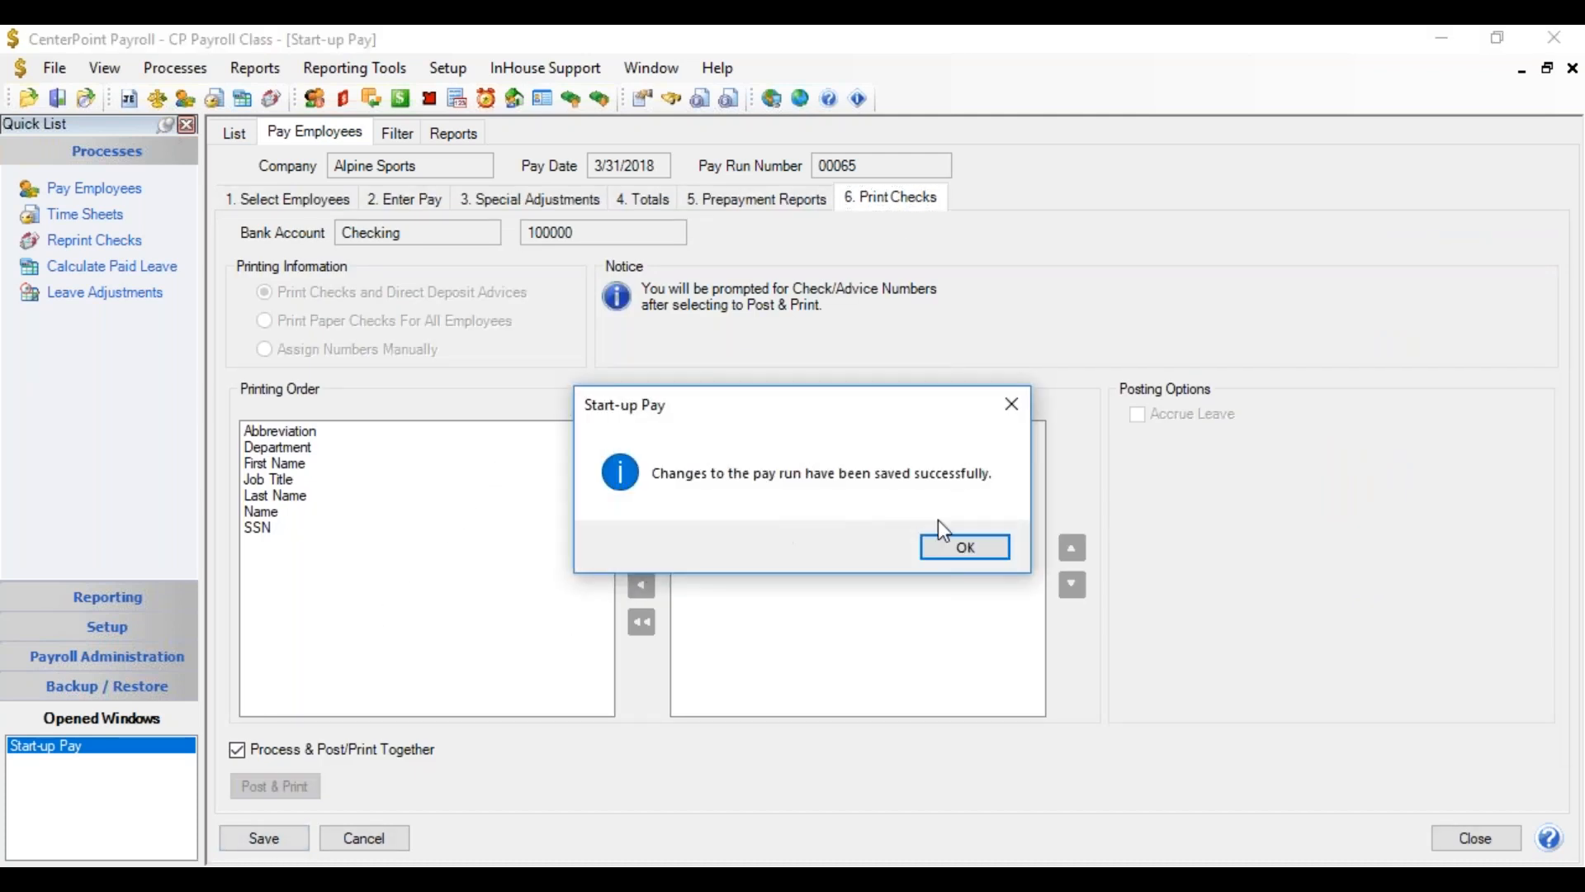
{"action": "left_click", "coordinate": [947, 547]}
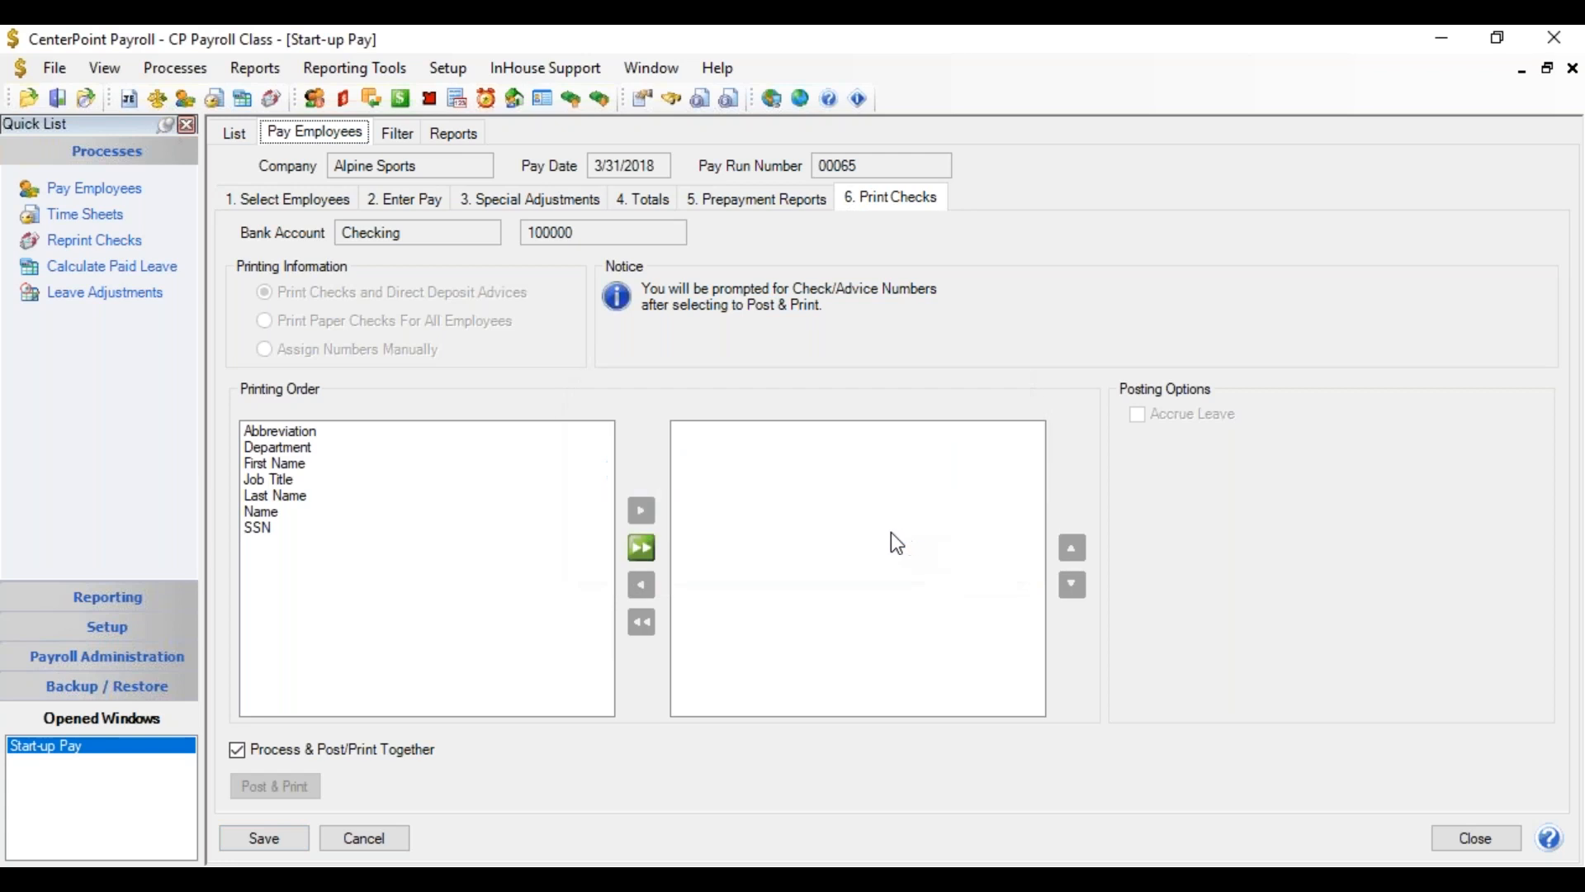
{"action": "left_click", "coordinate": [230, 130]}
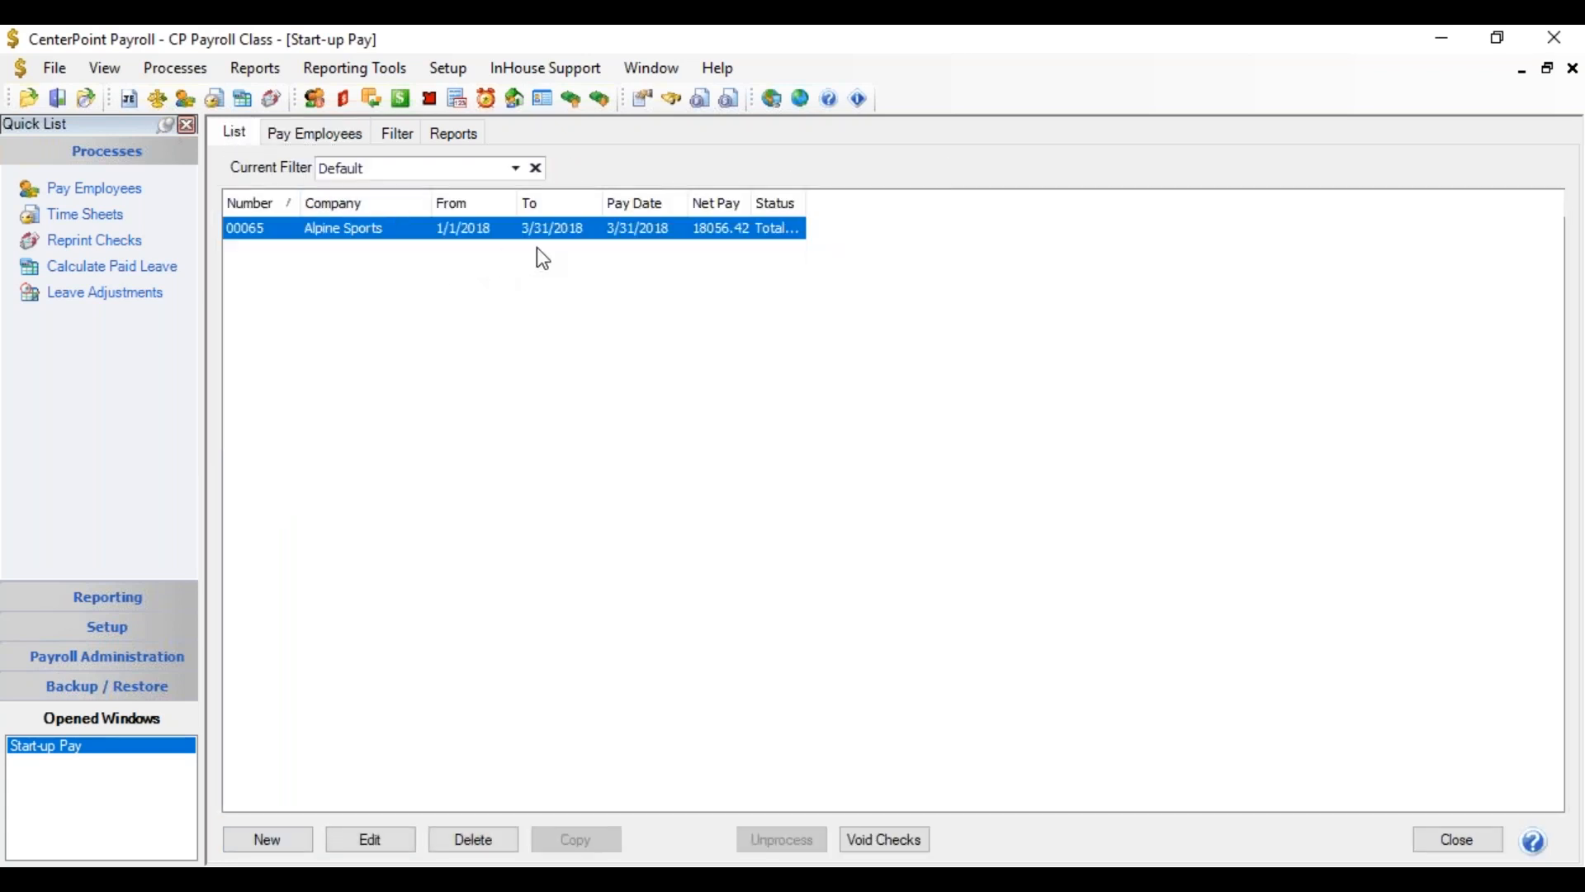
{"action": "left_click_drag", "start_coordinate": [801, 204], "coordinate": [901, 188]}
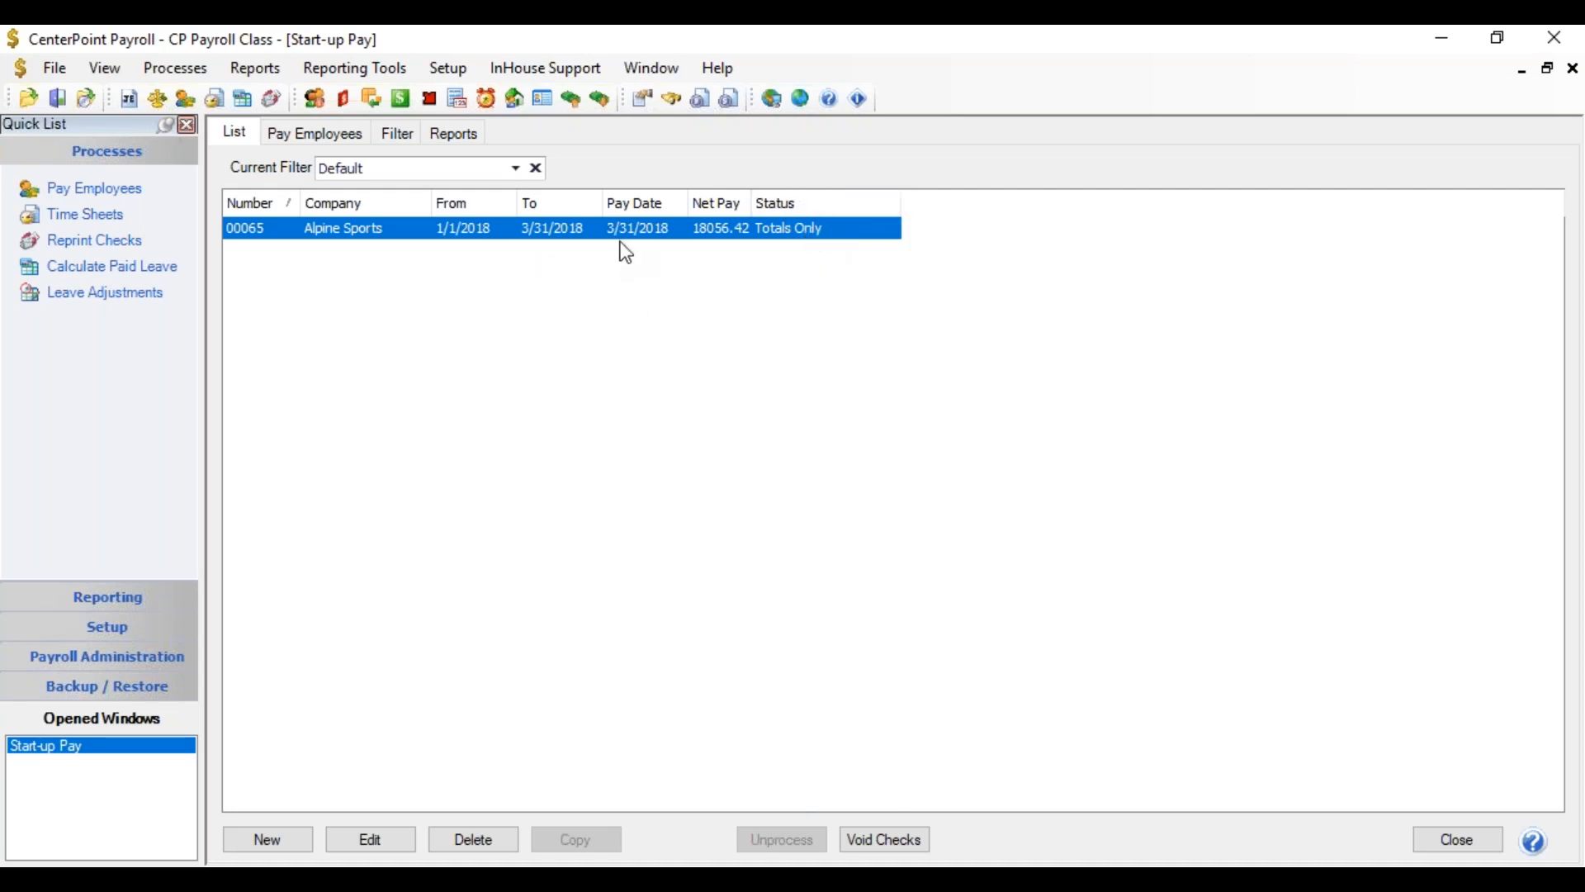
Review the saved pay run's entered pay and return to the pay run list
{"action": "left_click", "coordinate": [316, 132]}
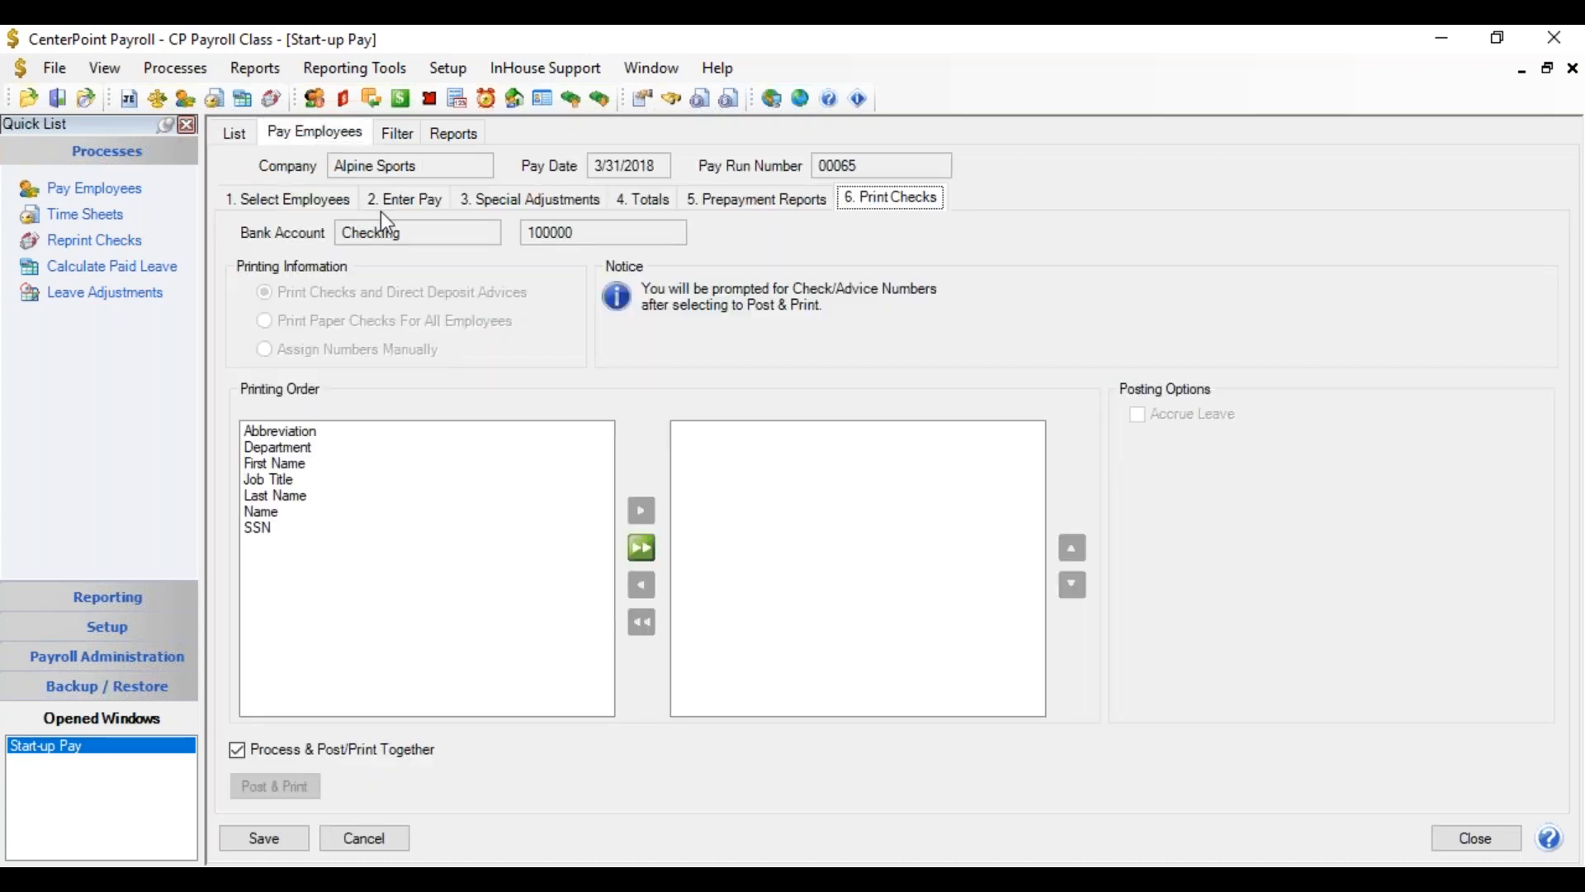
{"action": "left_click", "coordinate": [404, 201]}
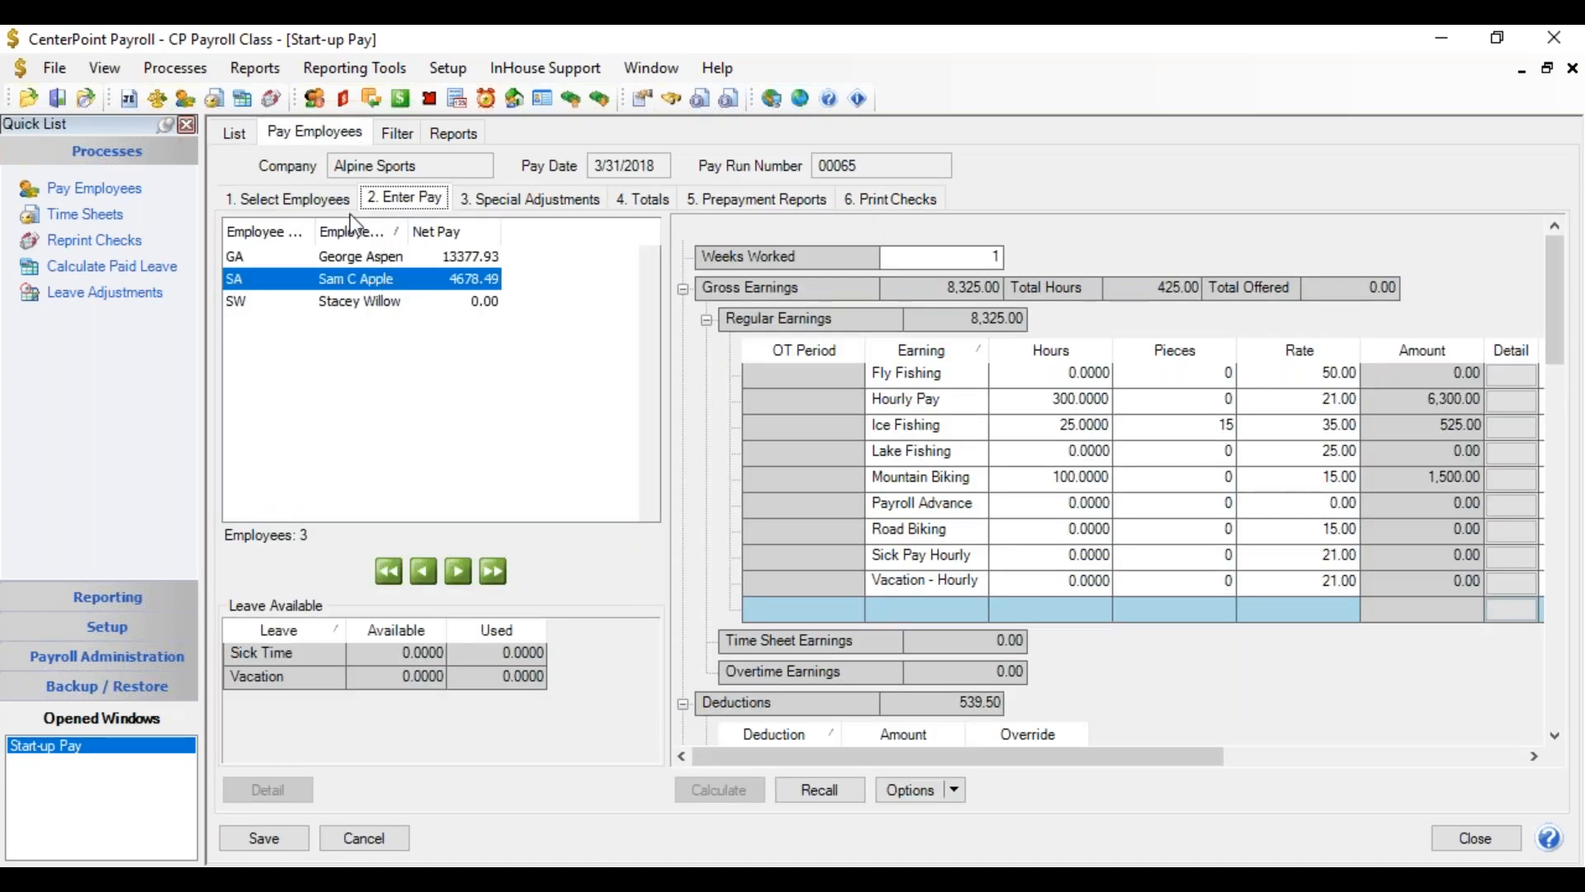
{"action": "left_click", "coordinate": [227, 134]}
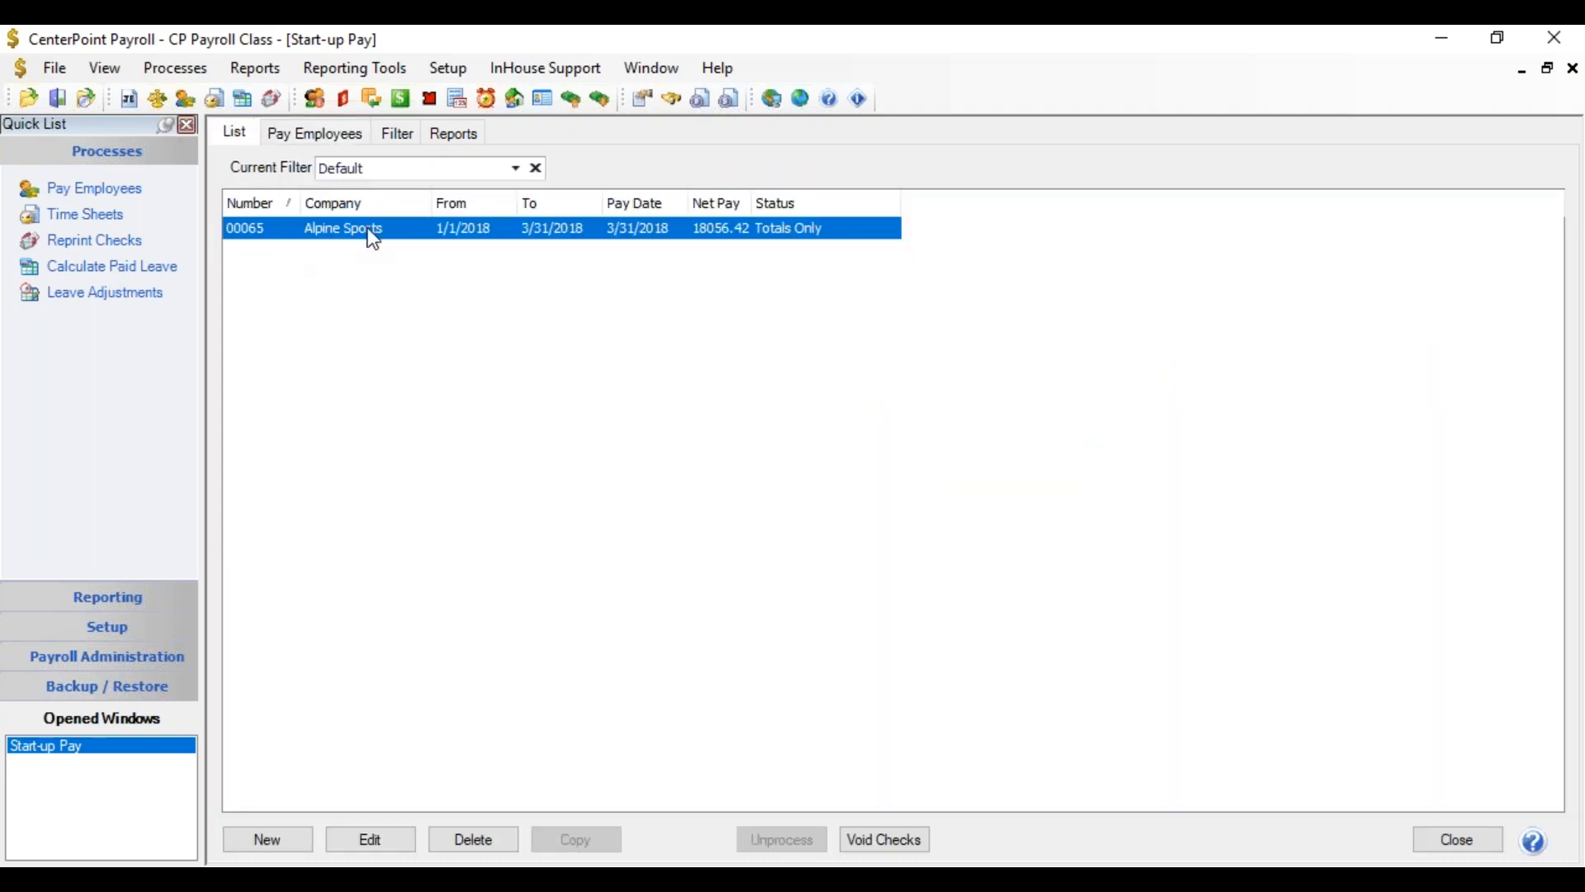